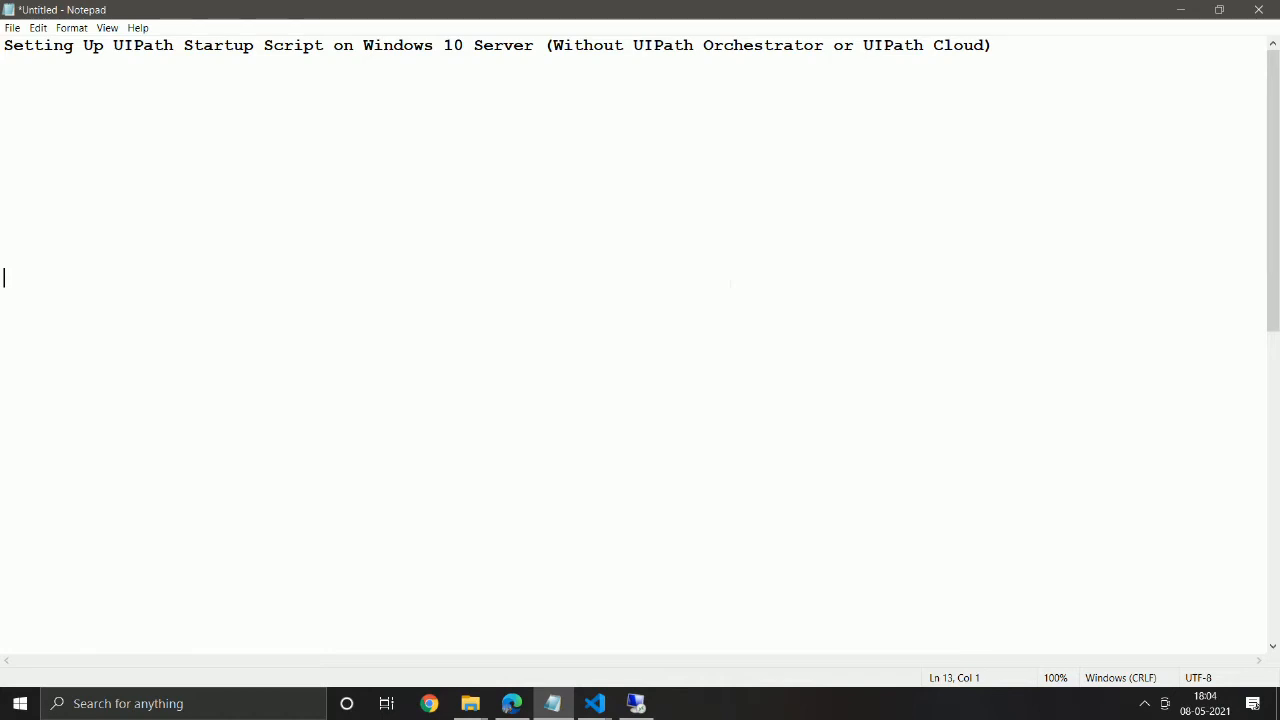
- Switch to UiPath Studio on the remote desktop, run the UIPath Startup Demo workflow, and open the email it sends in Gmail
click(636, 703)
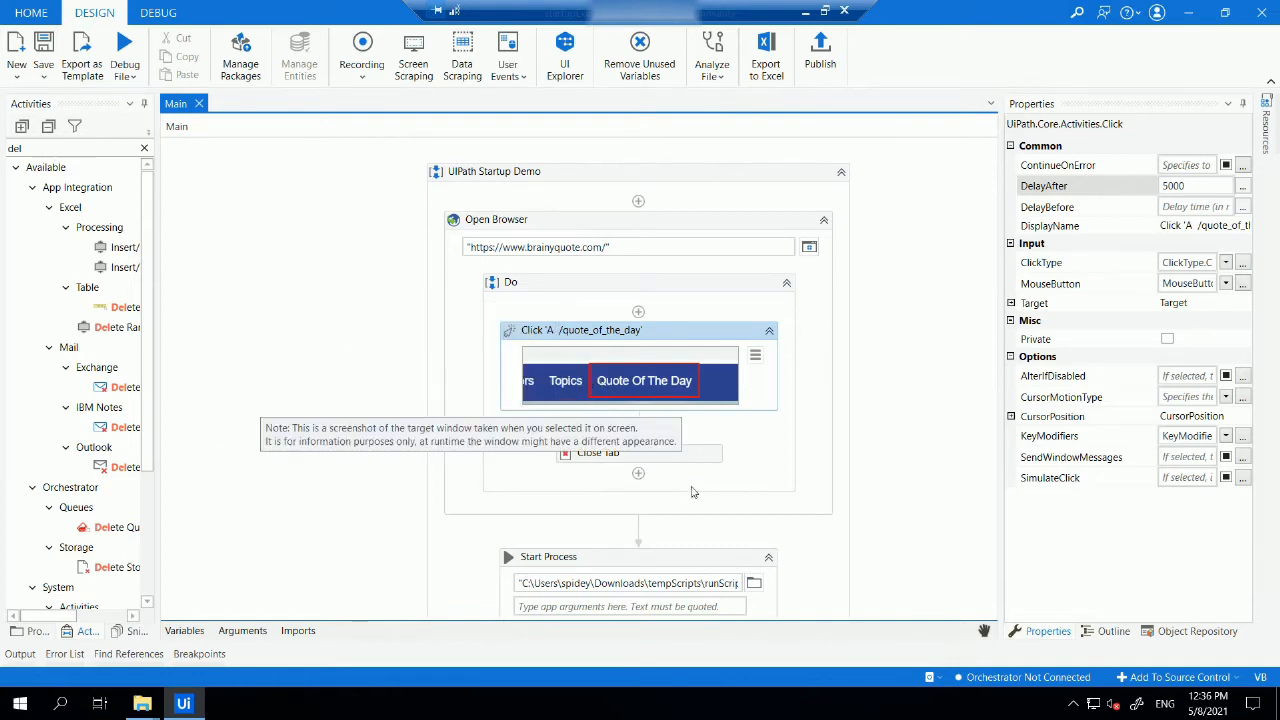
click(640, 334)
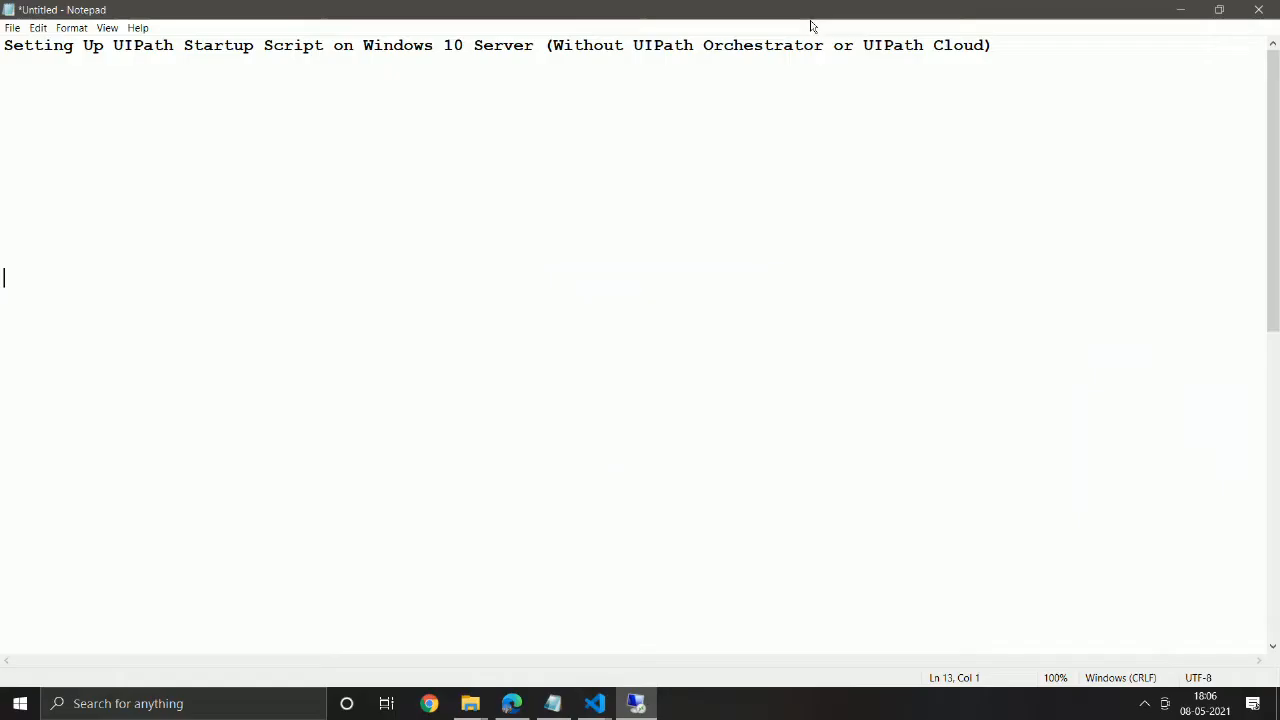
click(511, 703)
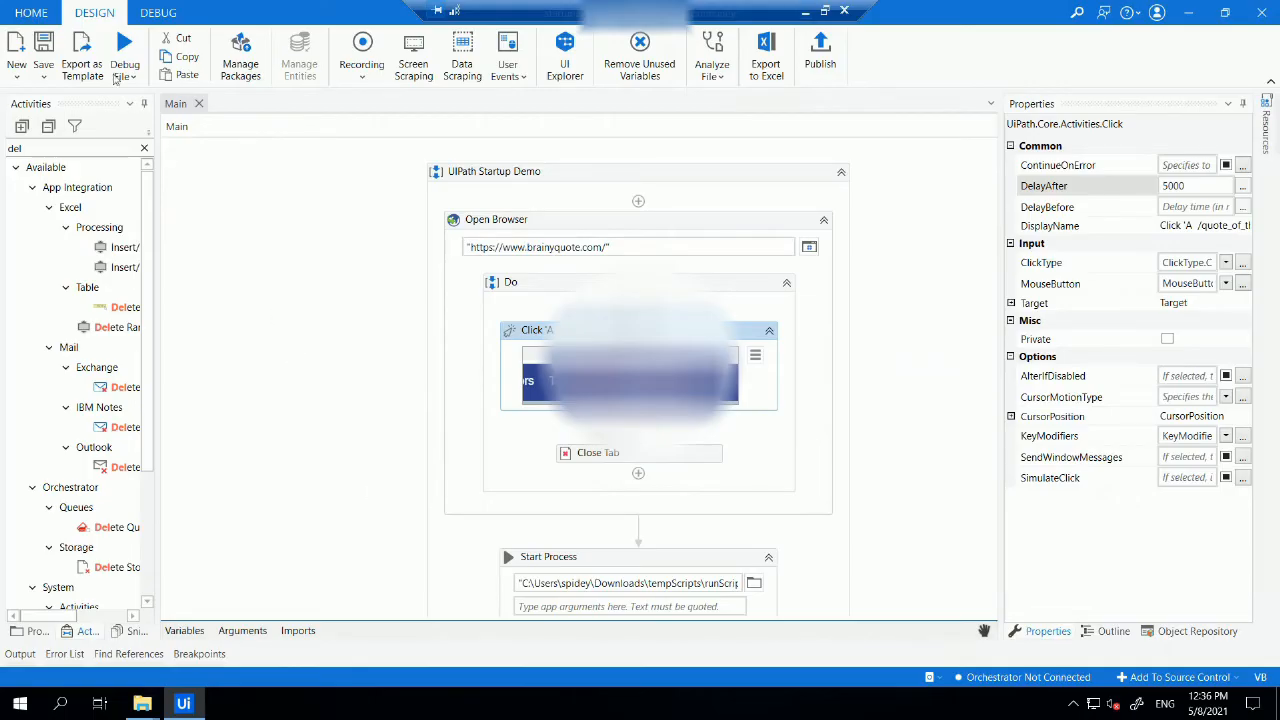
click(124, 45)
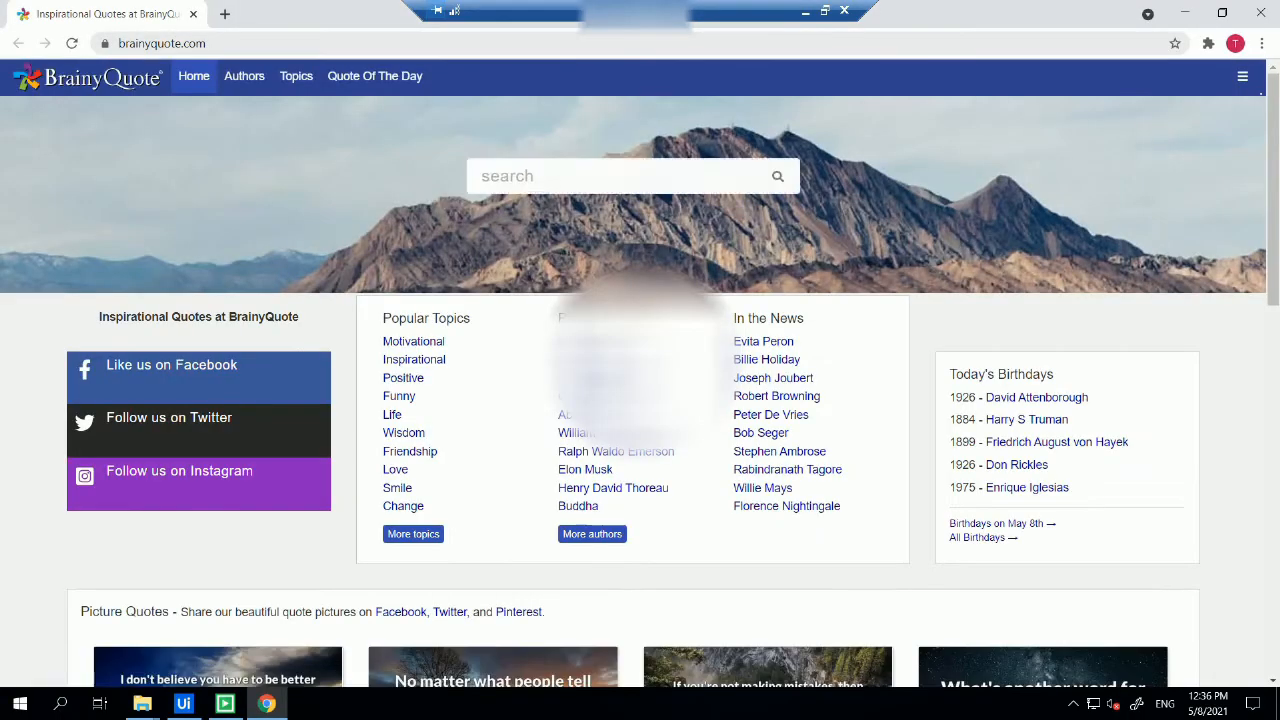
click(380, 83)
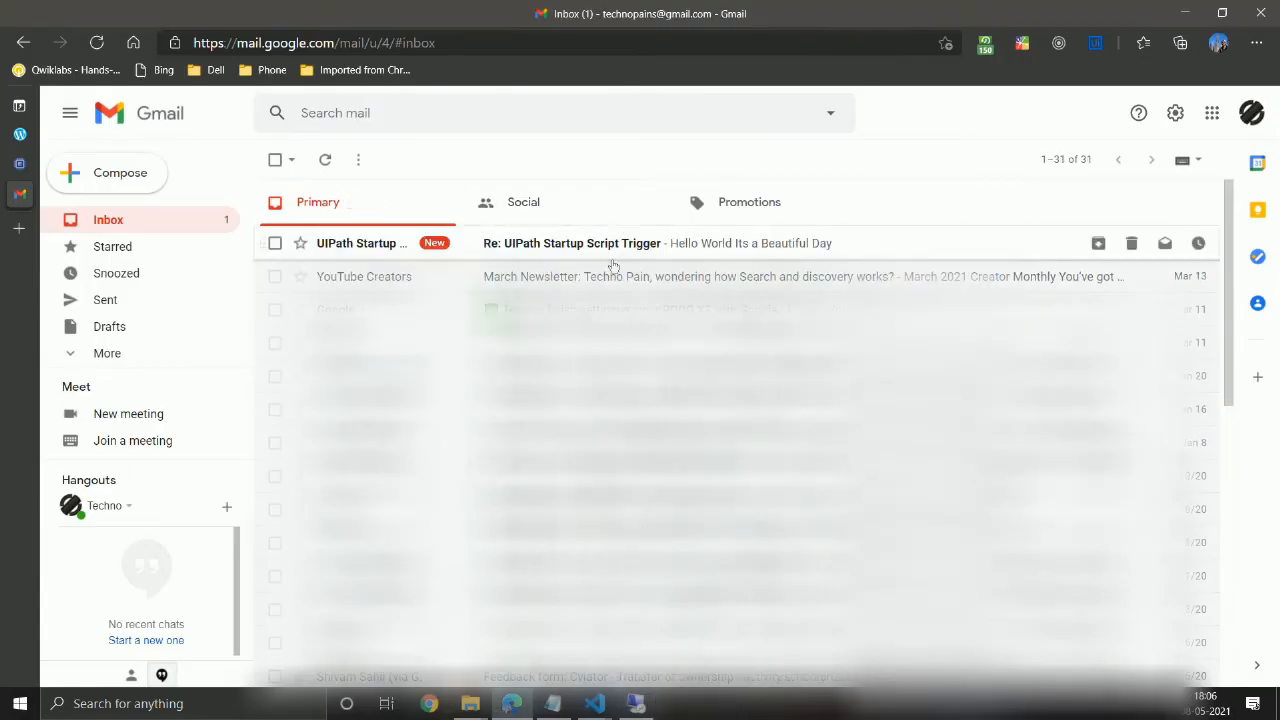
click(612, 258)
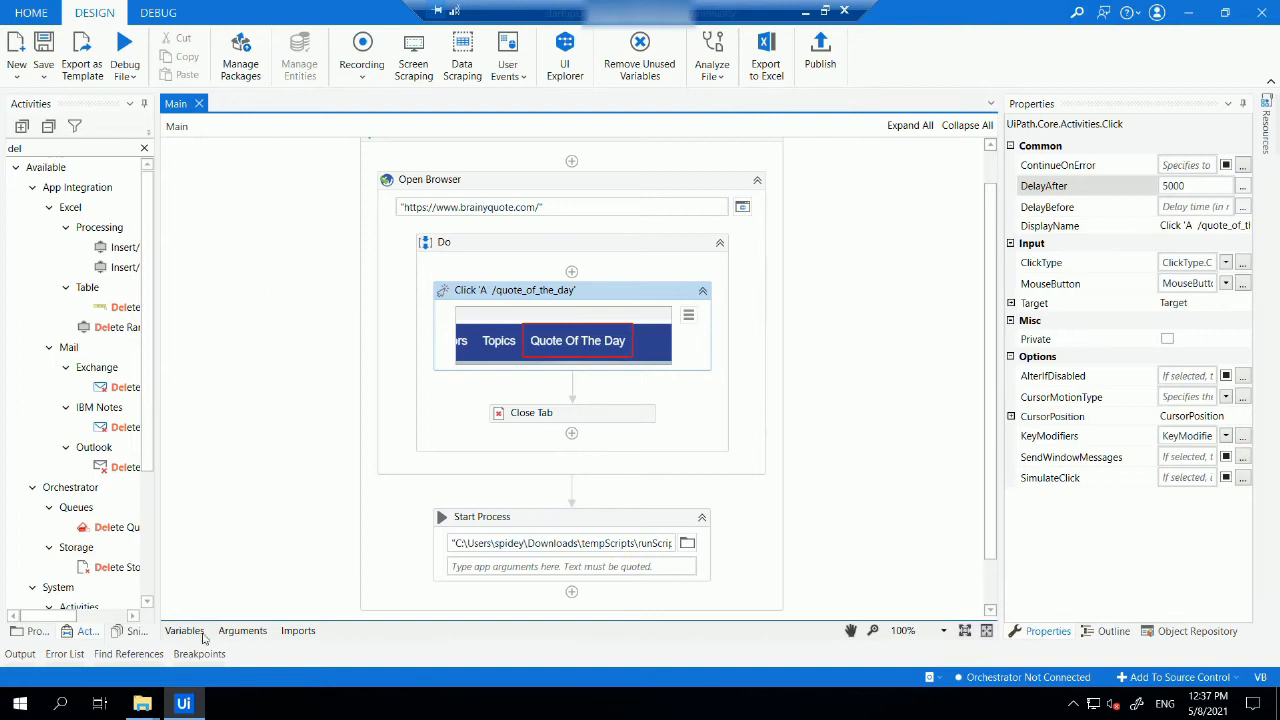
- Open User Accounts on the remote desktop with the netplwiz command, review the sign-in password requirement, and cancel the dialog
key(super+r)
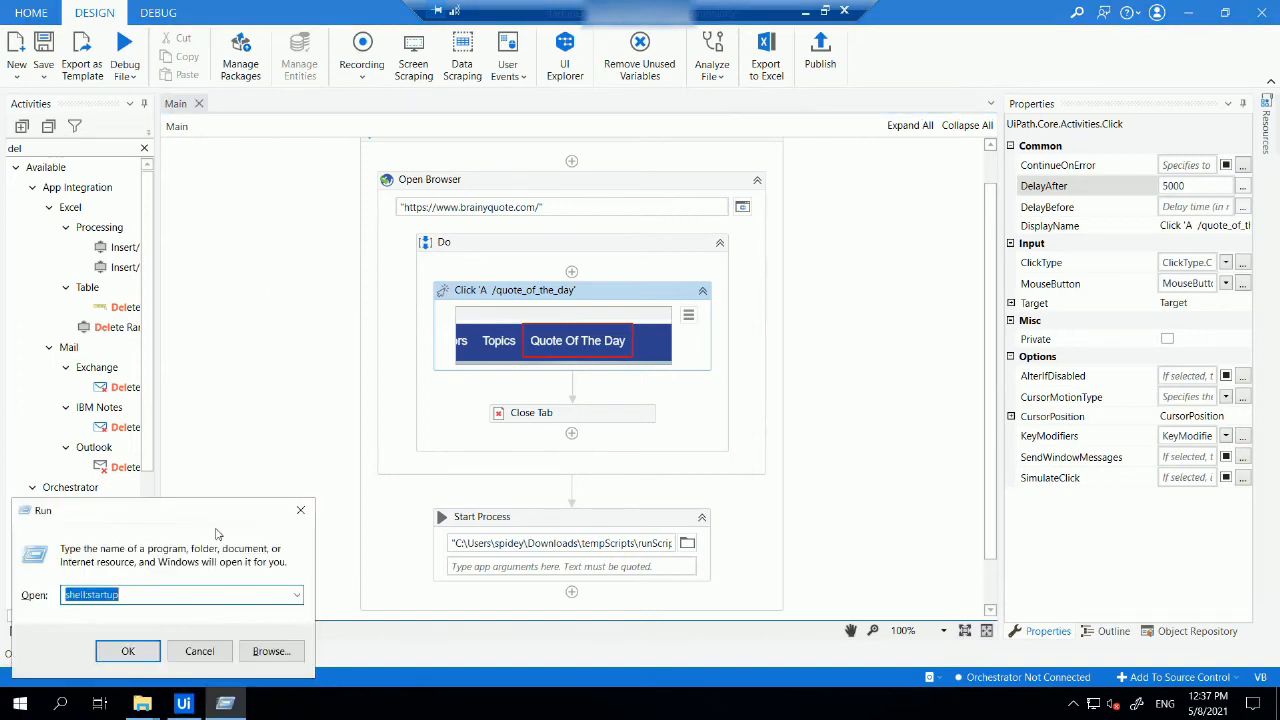
text(pw)
key(BackSpace)
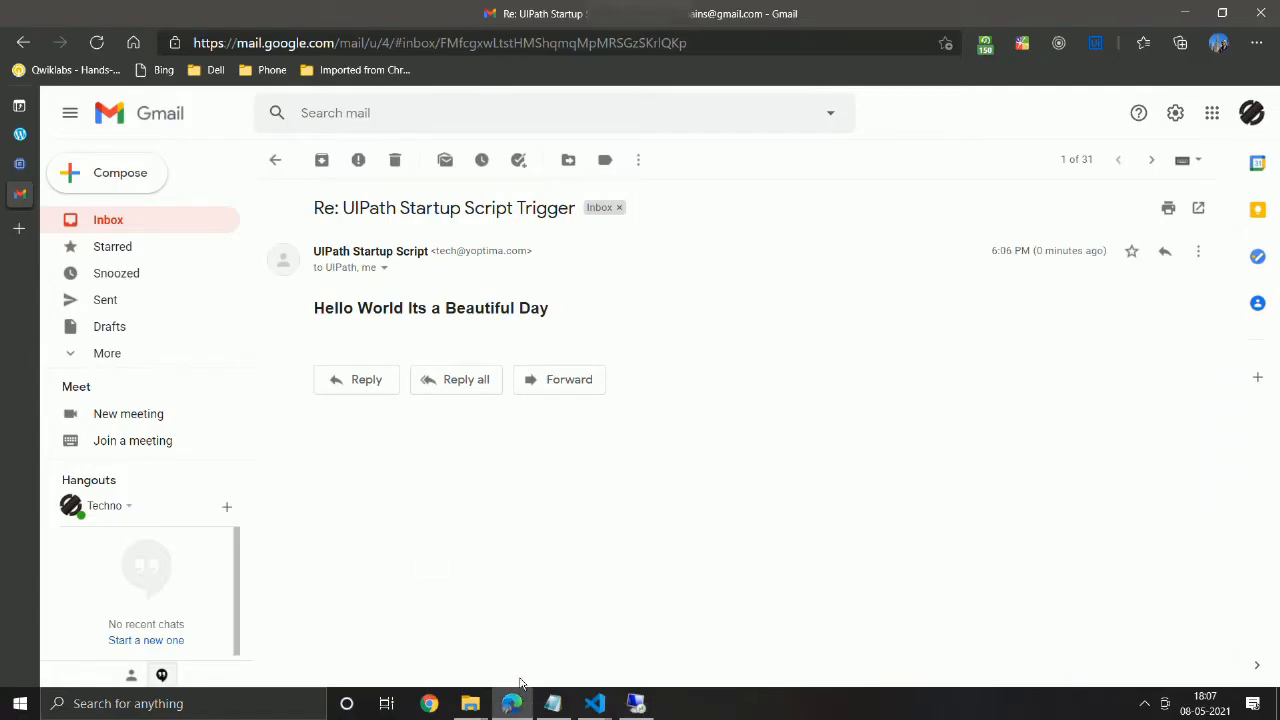
click(552, 703)
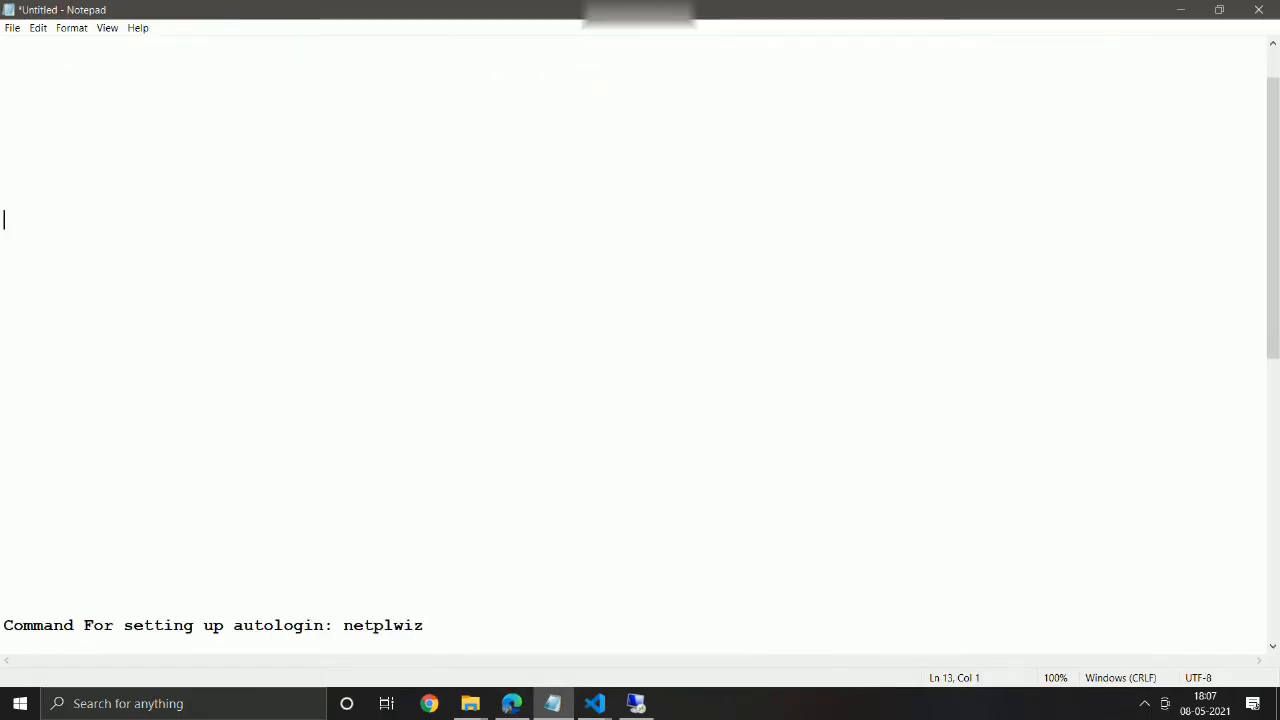
click(1186, 16)
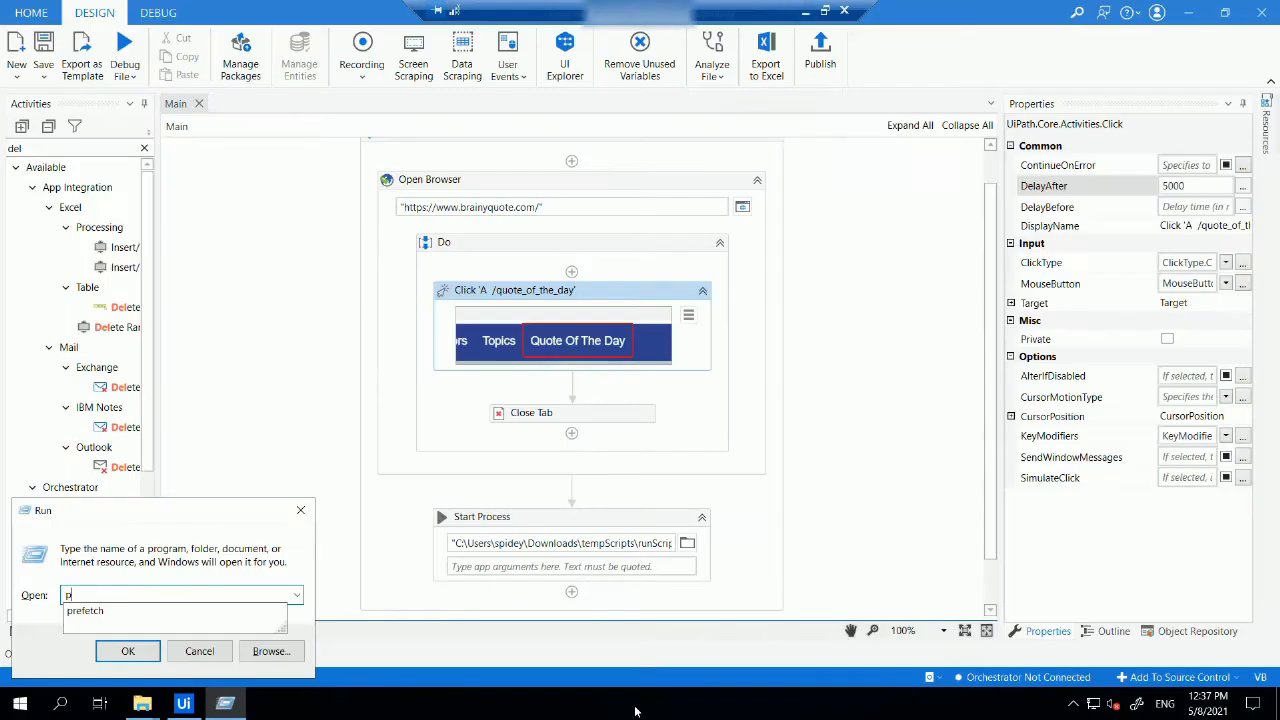
key(BackSpace)
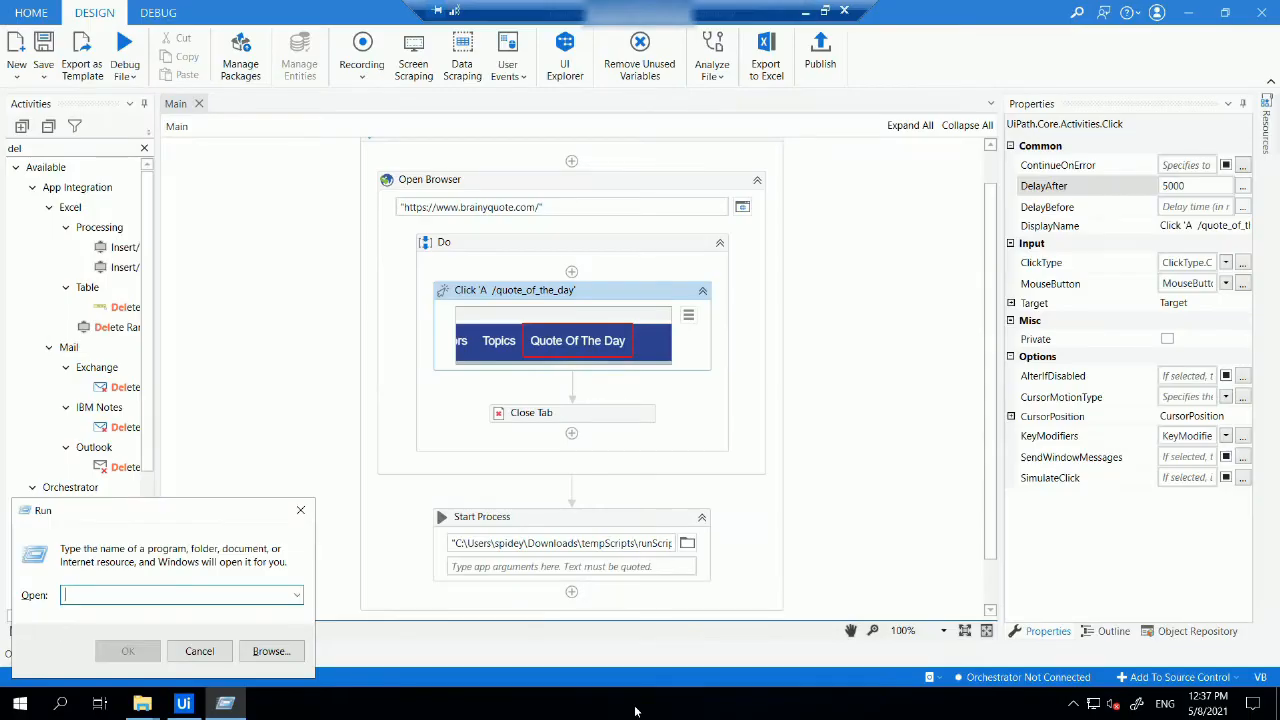
text(netp)
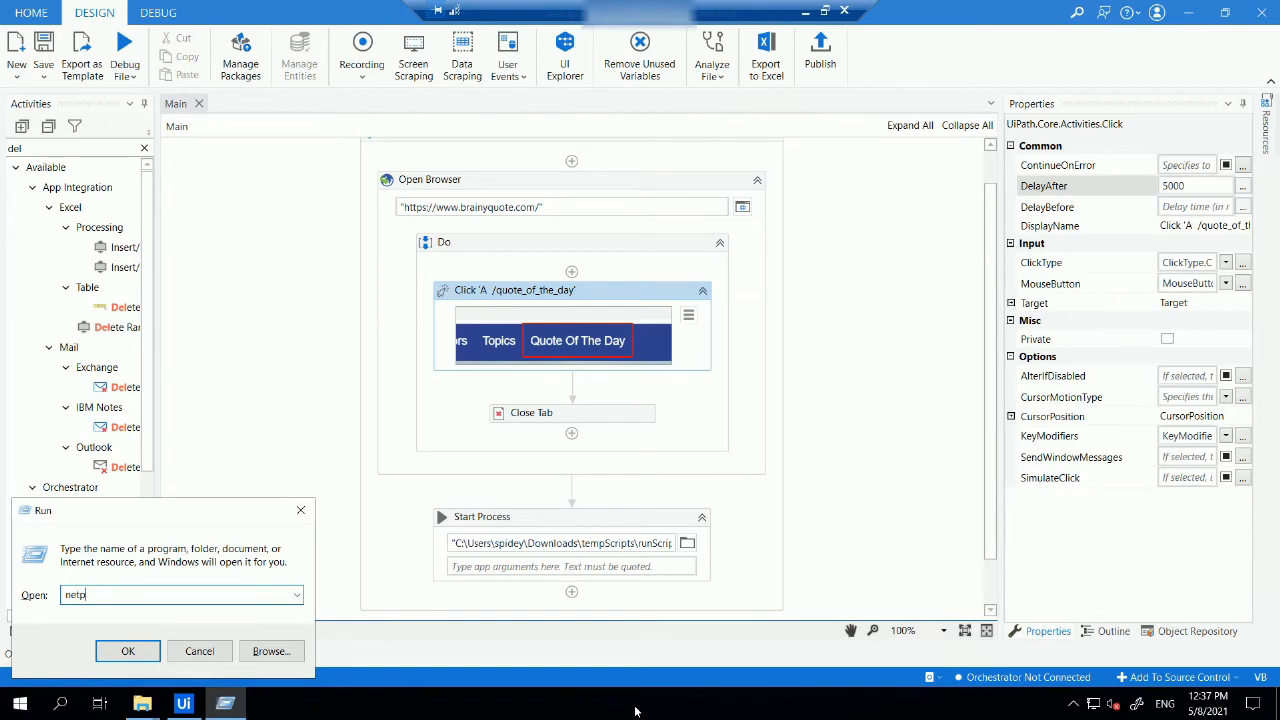
text(lwiz)
key(Return)
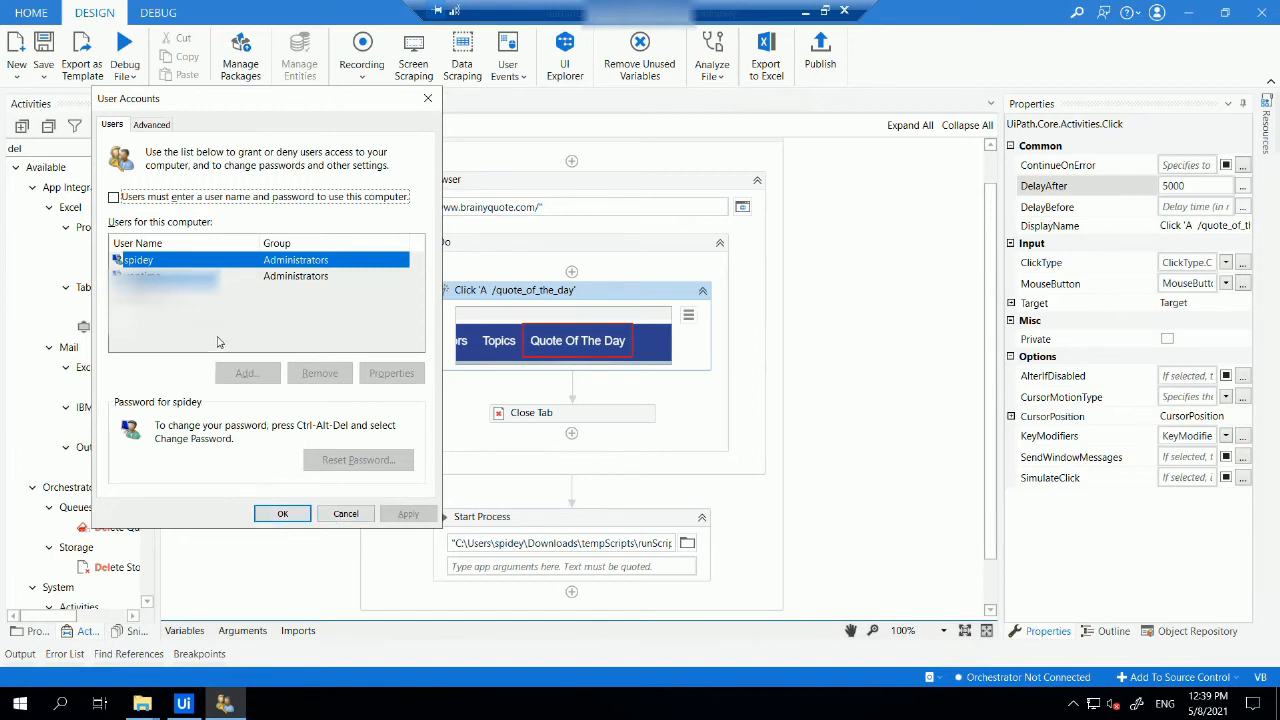
click(356, 518)
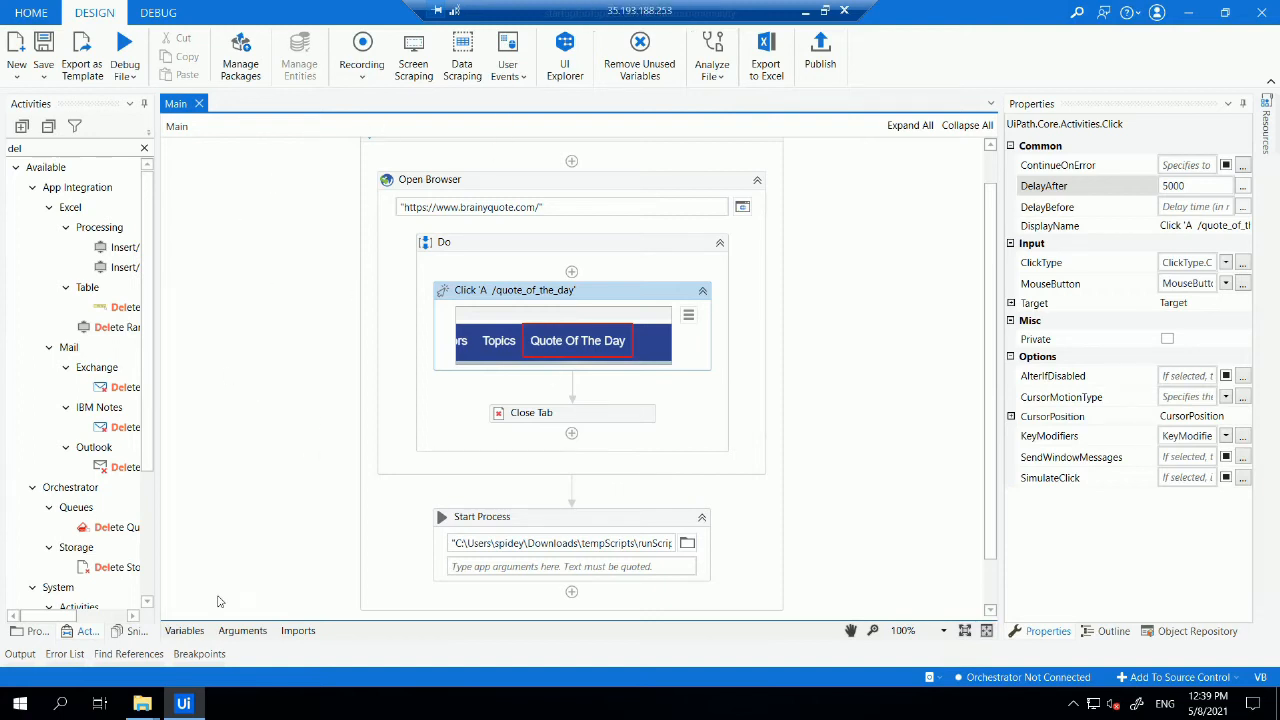
- Open uipath.bat from the batchFile folder for editing in Notepad and maximize its window
mouse_move(145, 706)
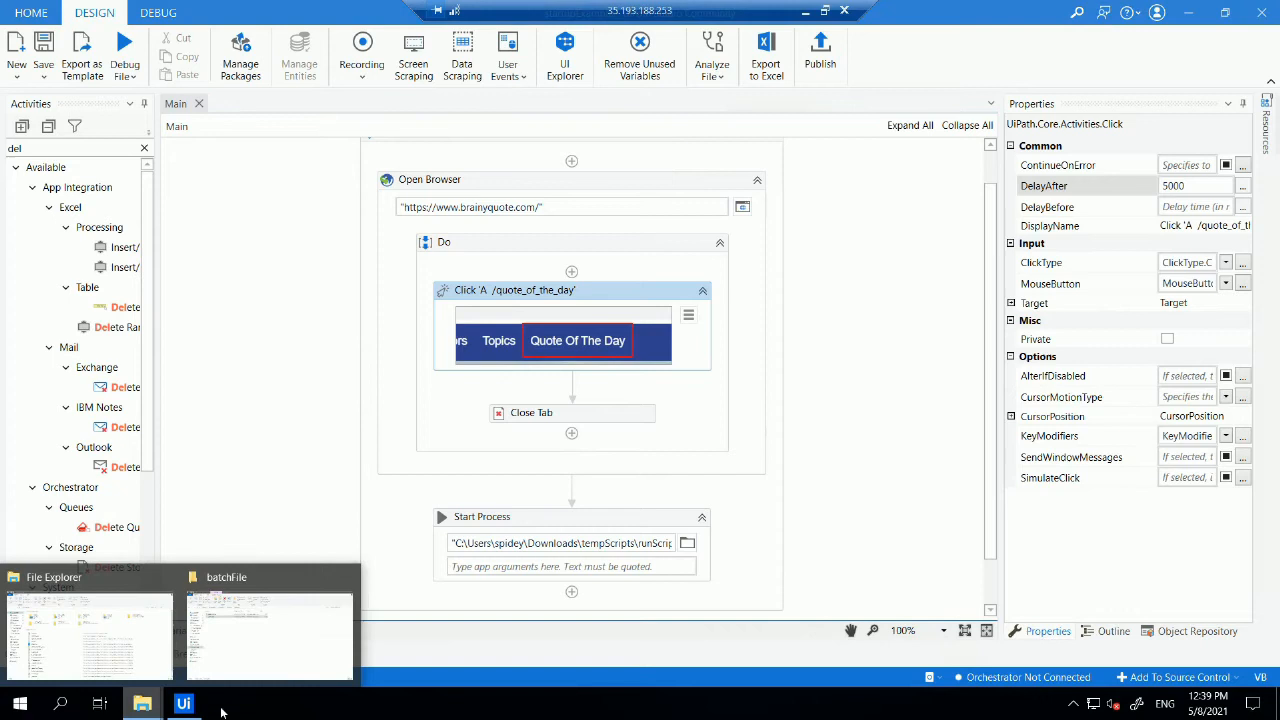
click(265, 668)
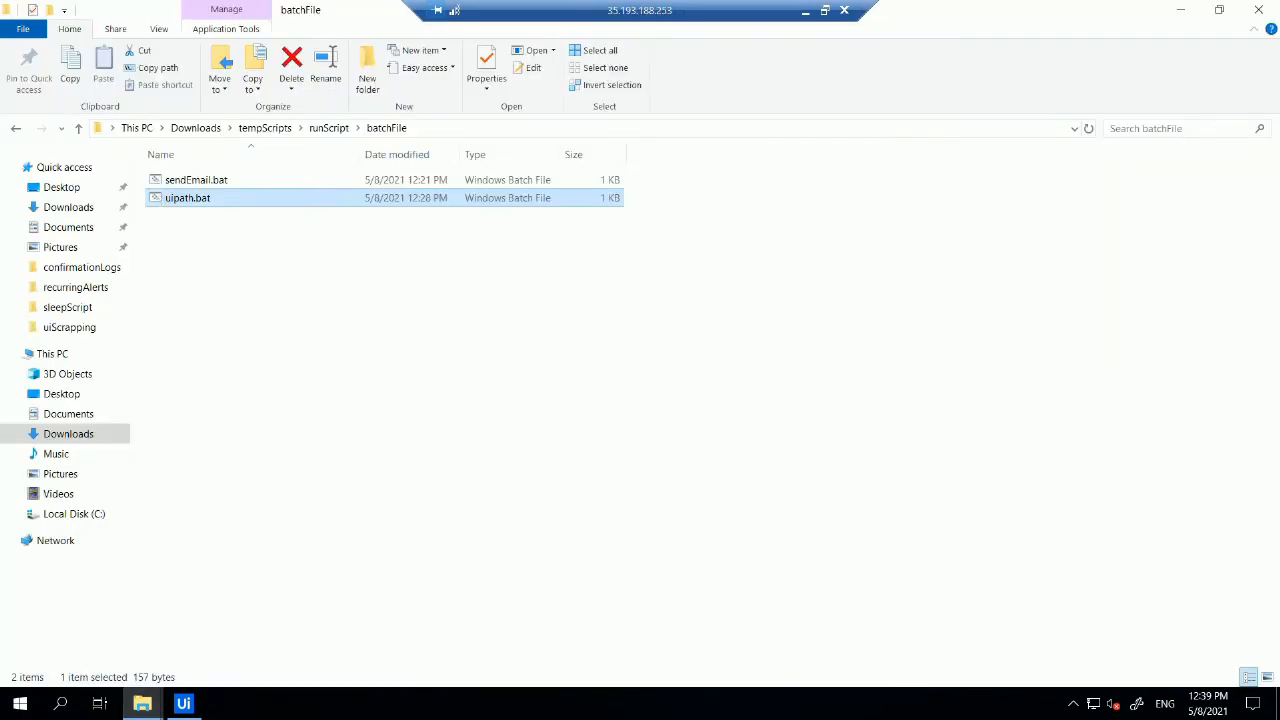
right_click(163, 200)
click(145, 223)
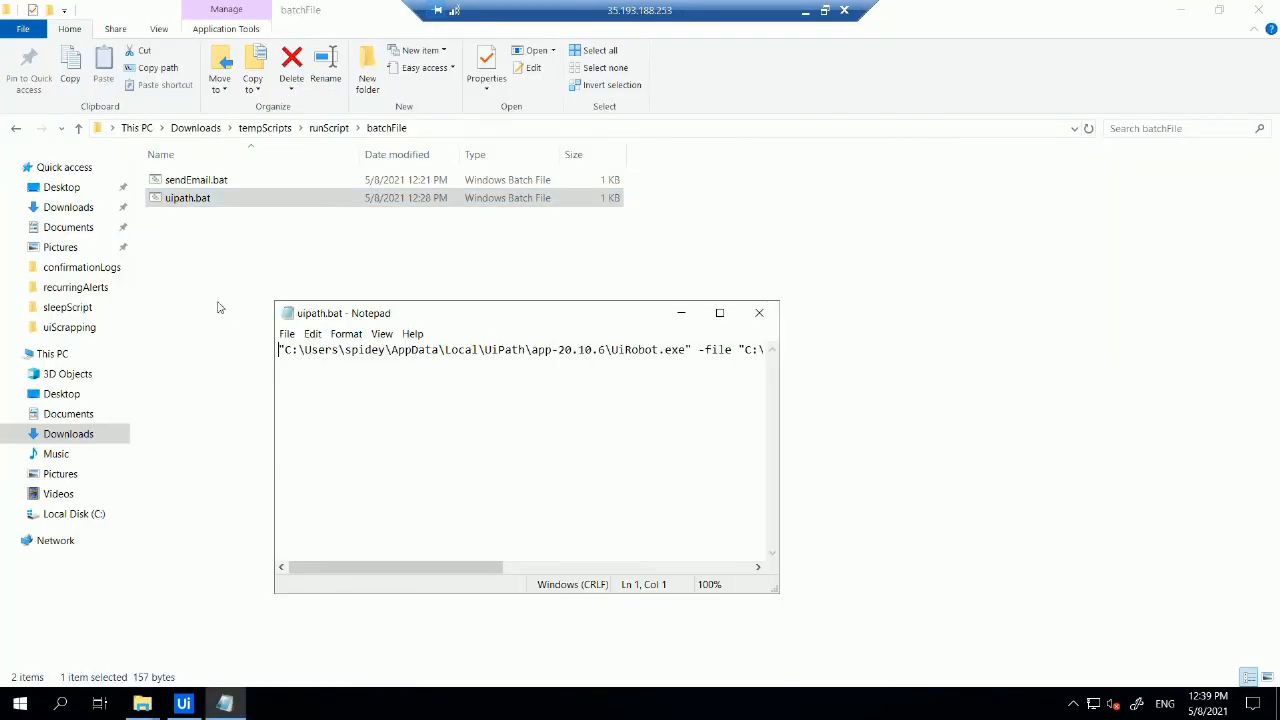
click(717, 309)
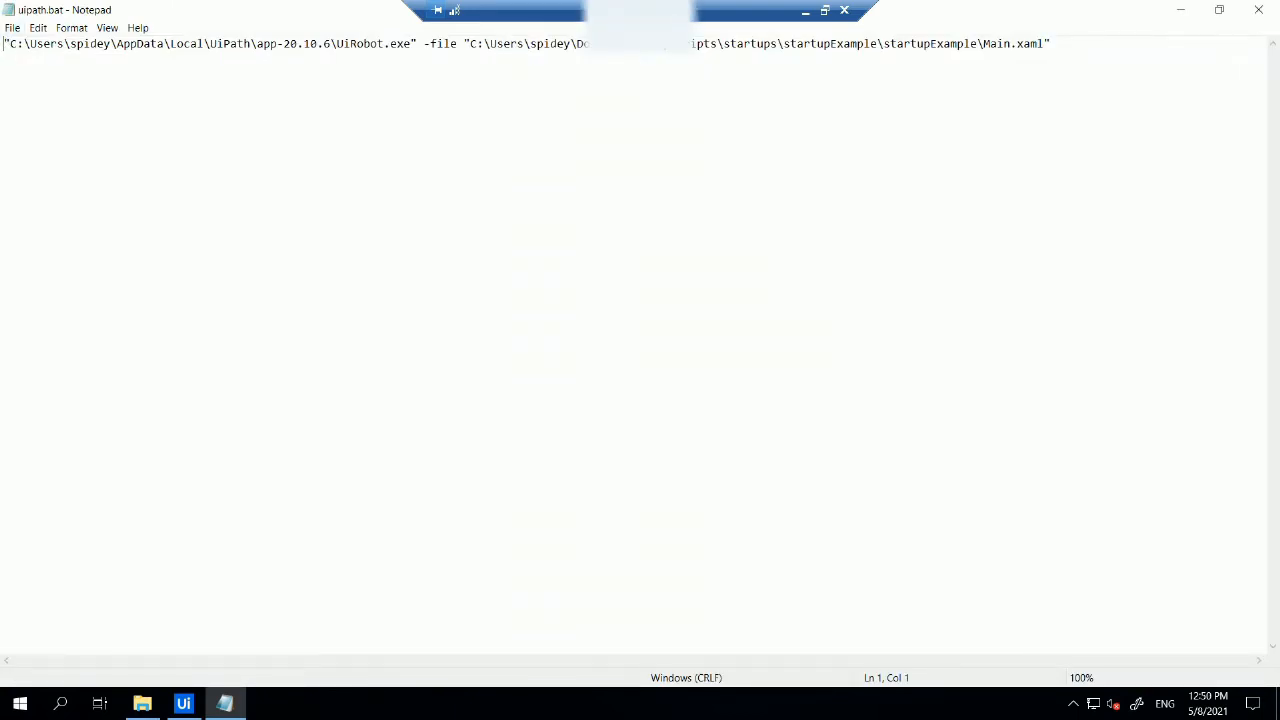
- Examine the UiRobot.exe path and the Main.xaml path passed with -file in uipath.bat, and minimize the file
drag(3, 44, 1050, 44)
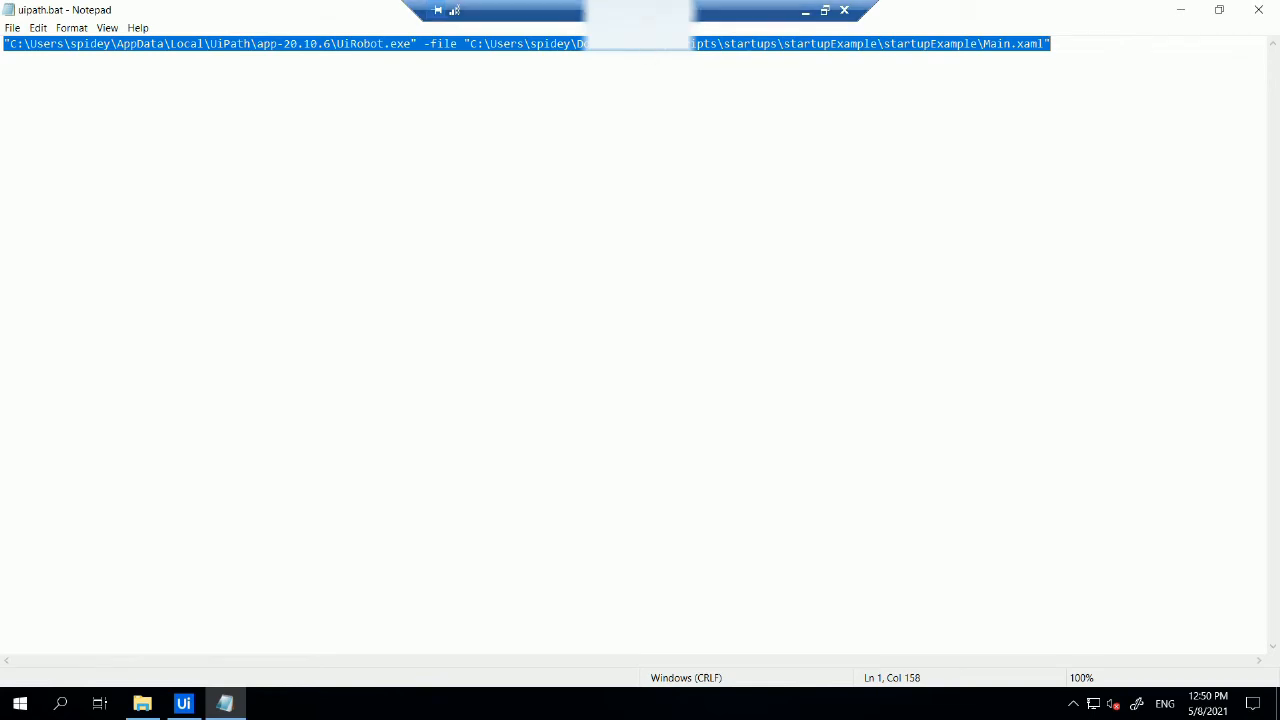
click(303, 44)
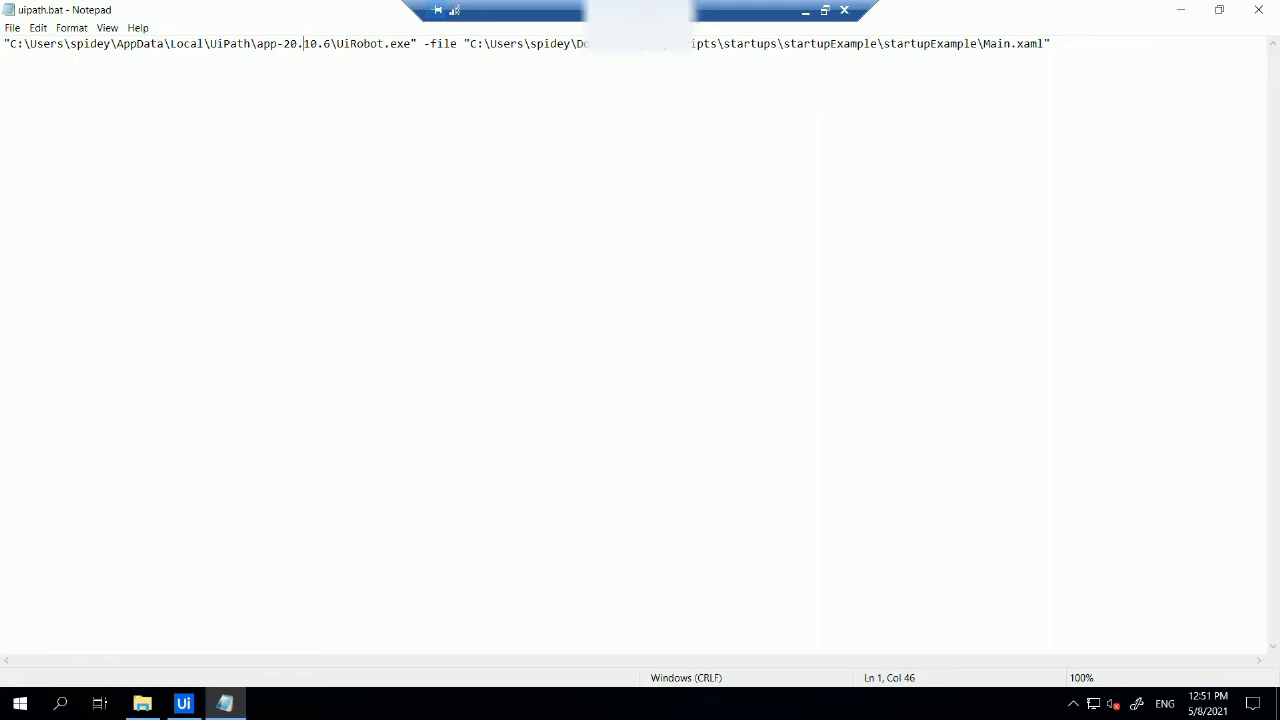
drag(4, 43, 411, 43)
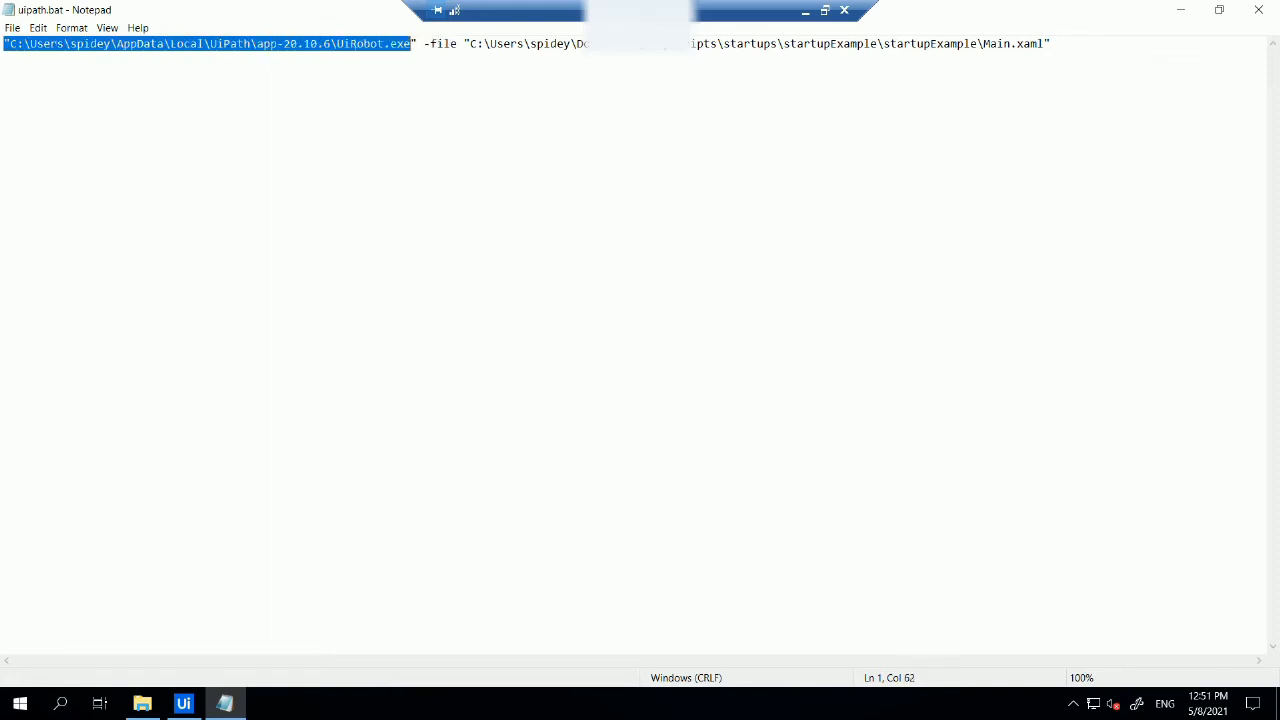
double_click(353, 44)
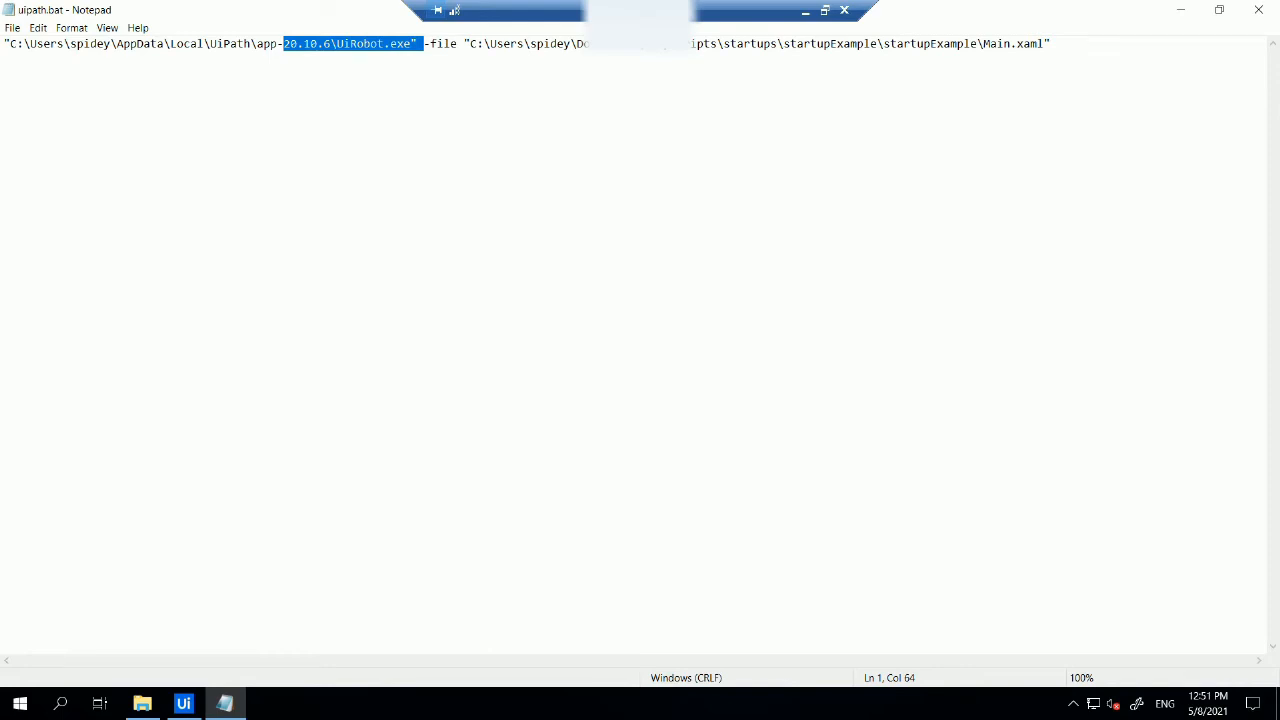
drag(470, 43, 1043, 43)
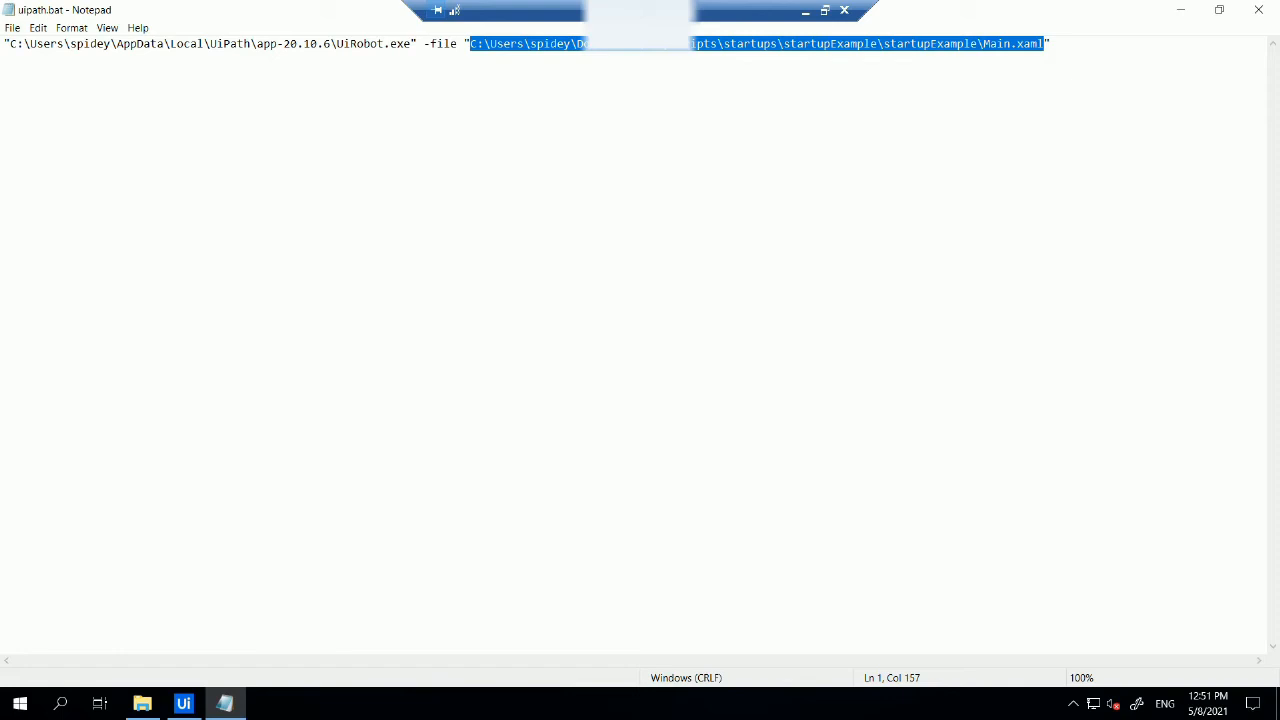
click(1179, 15)
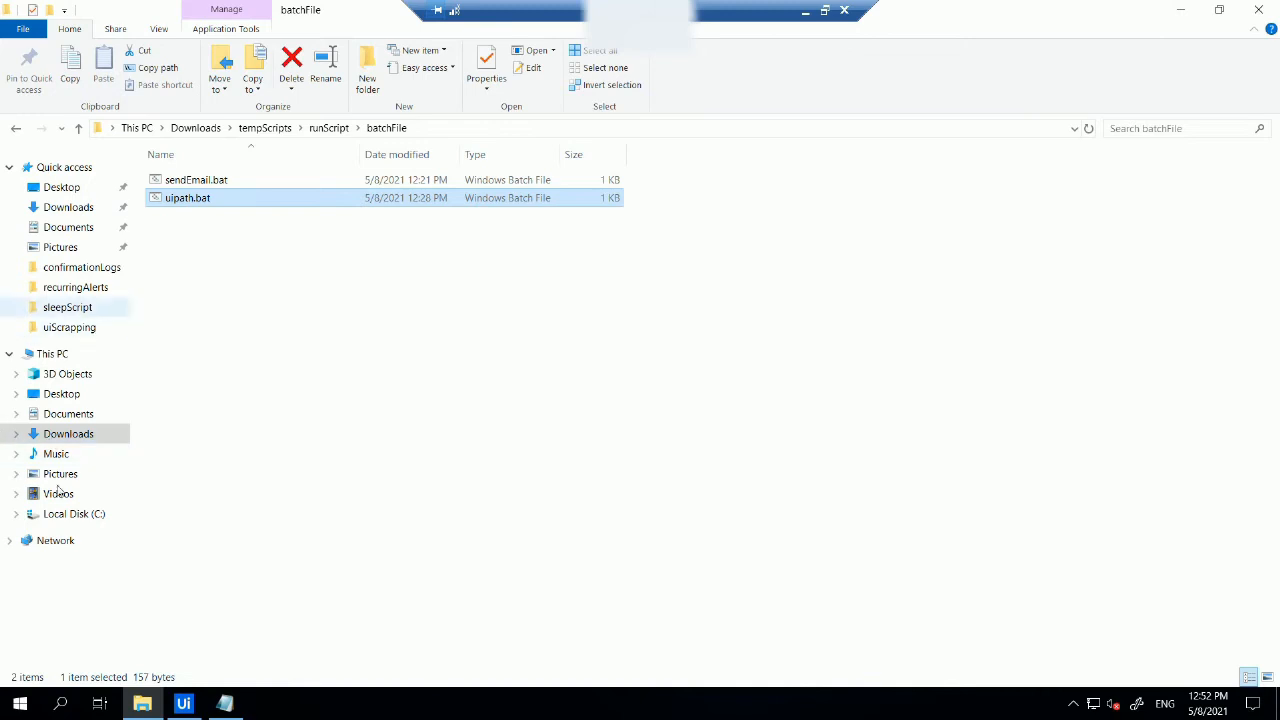
- Open the app-20.10.6 folder under AppData\Local\UiPath in the user's profile on the C: drive
click(74, 513)
double_click(165, 324)
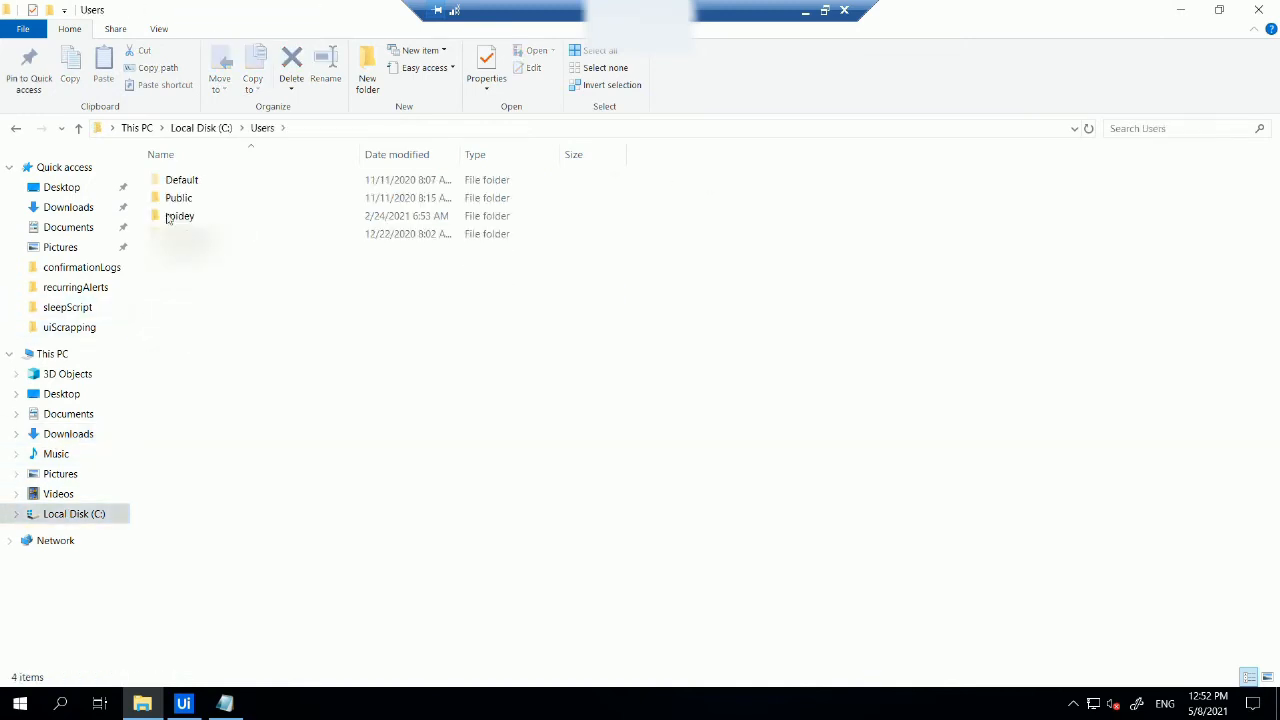
double_click(168, 219)
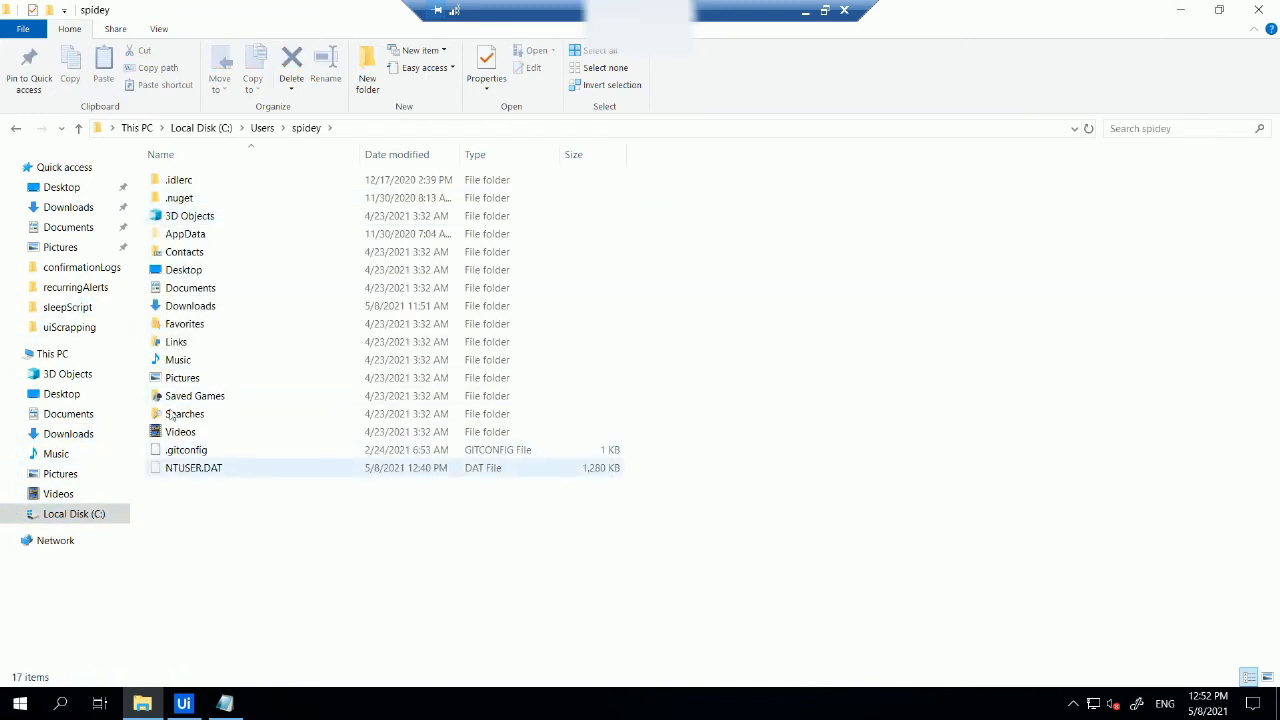
double_click(172, 233)
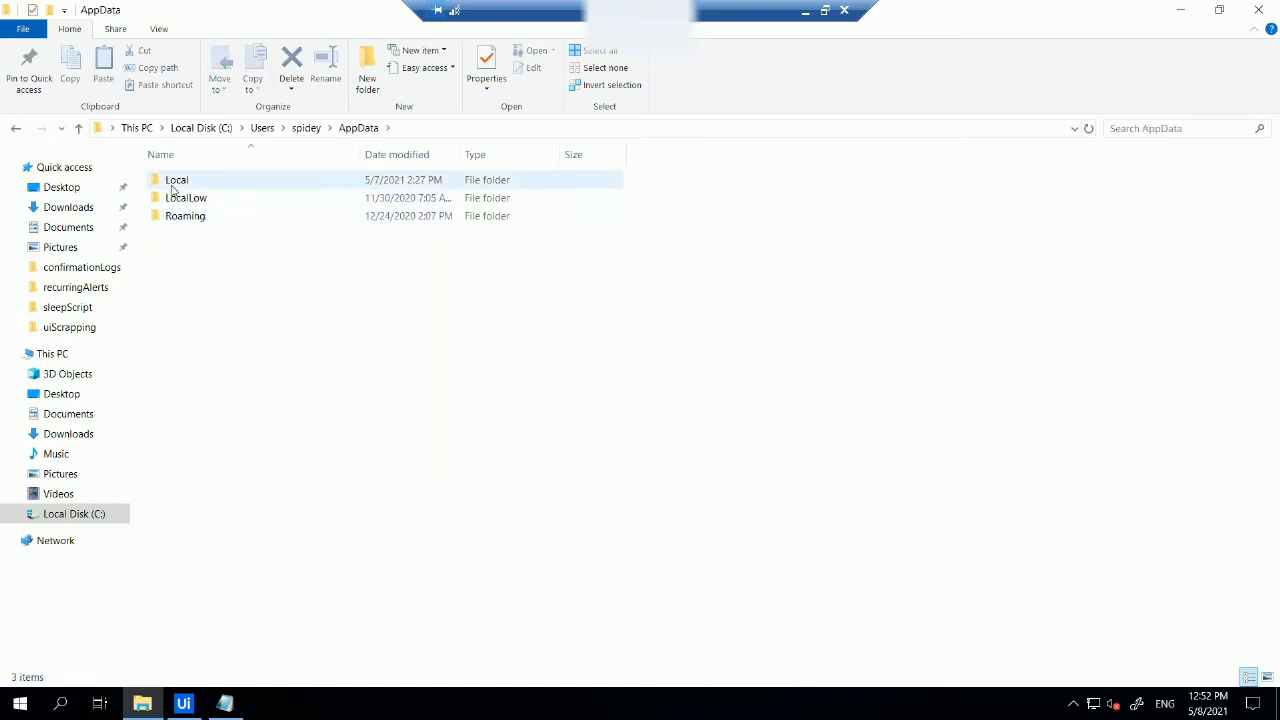
double_click(172, 186)
double_click(177, 486)
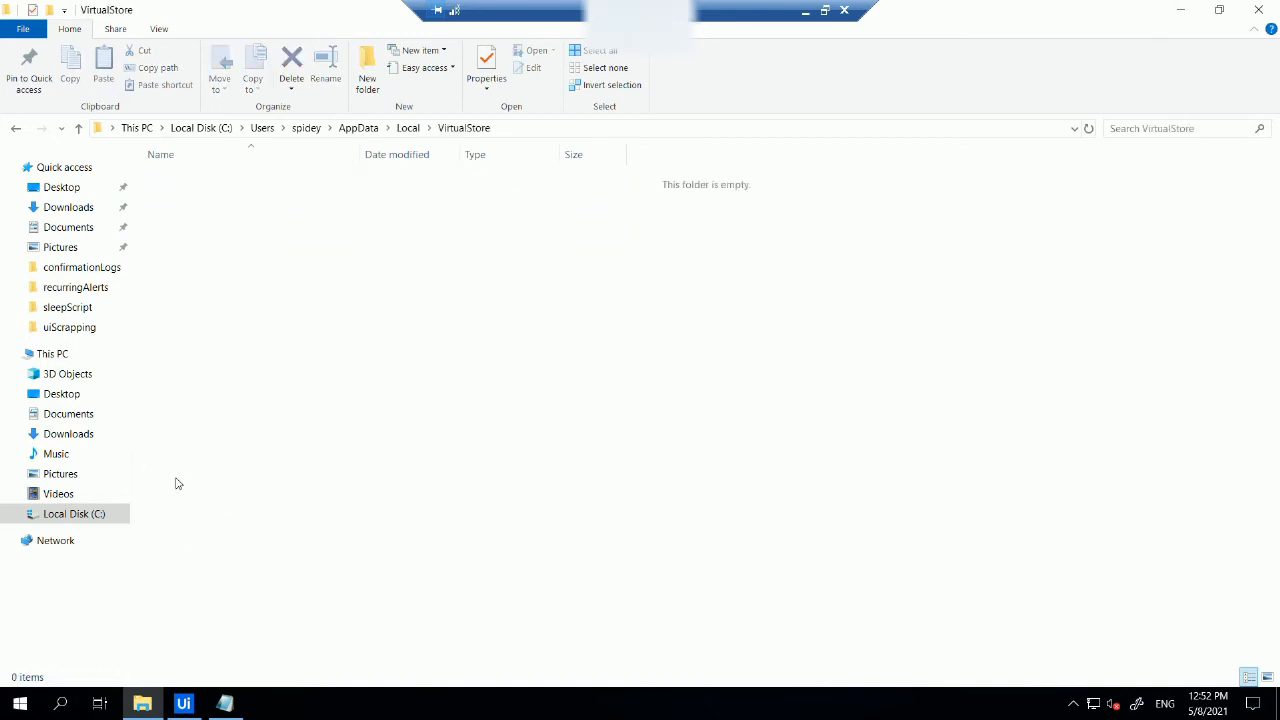
key(alt+Left)
double_click(178, 467)
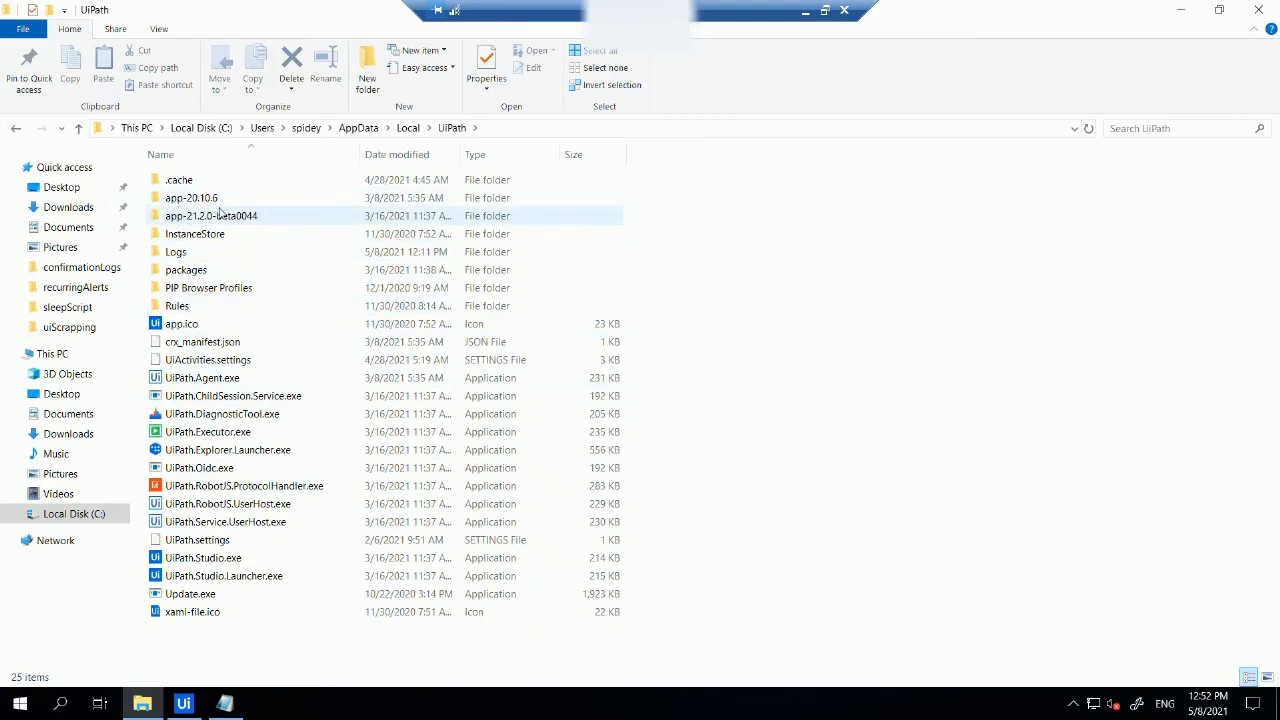
mouse_move(218, 216)
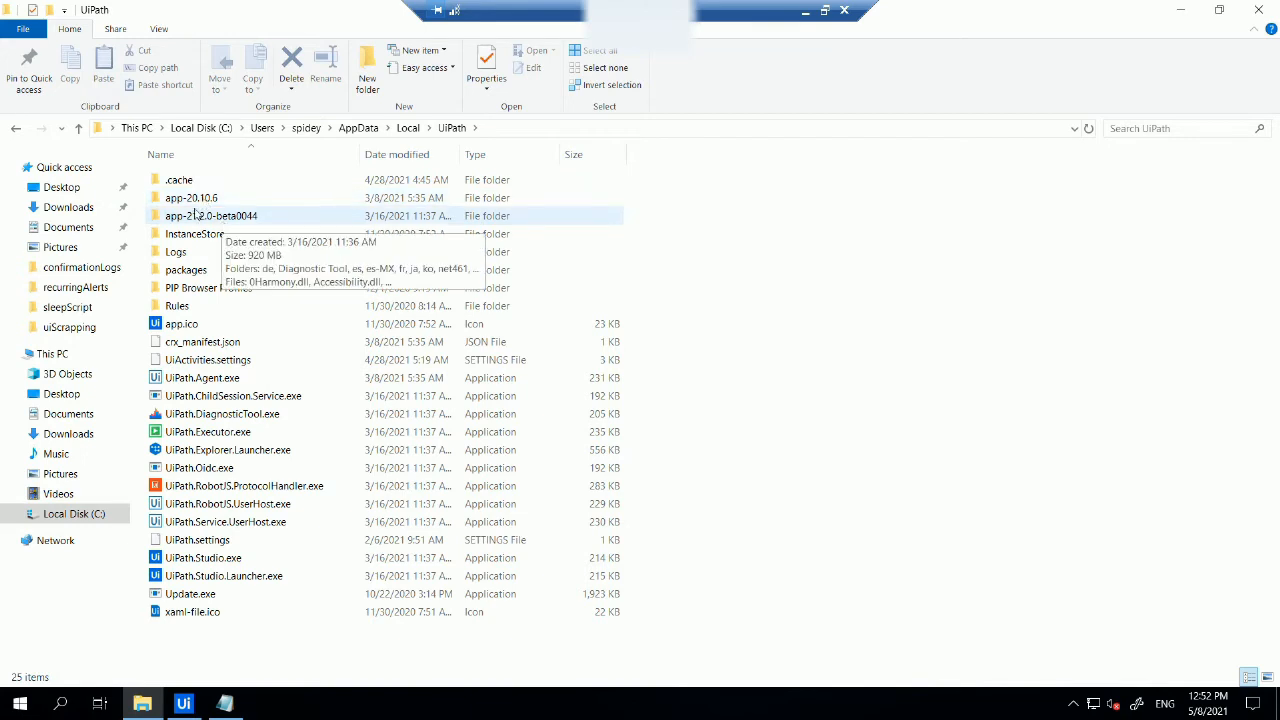
double_click(190, 198)
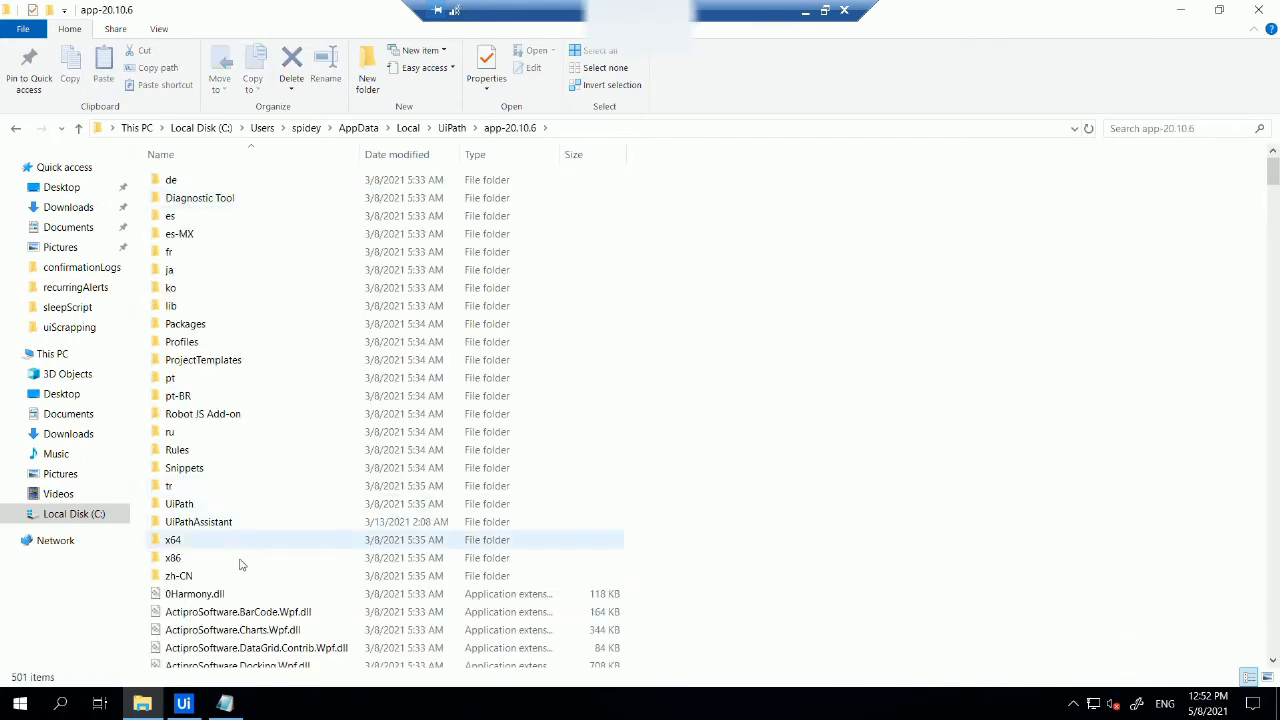
- Open the security properties of UiRobot.exe and select its full path in the object name
scroll(240, 565, down, 20)
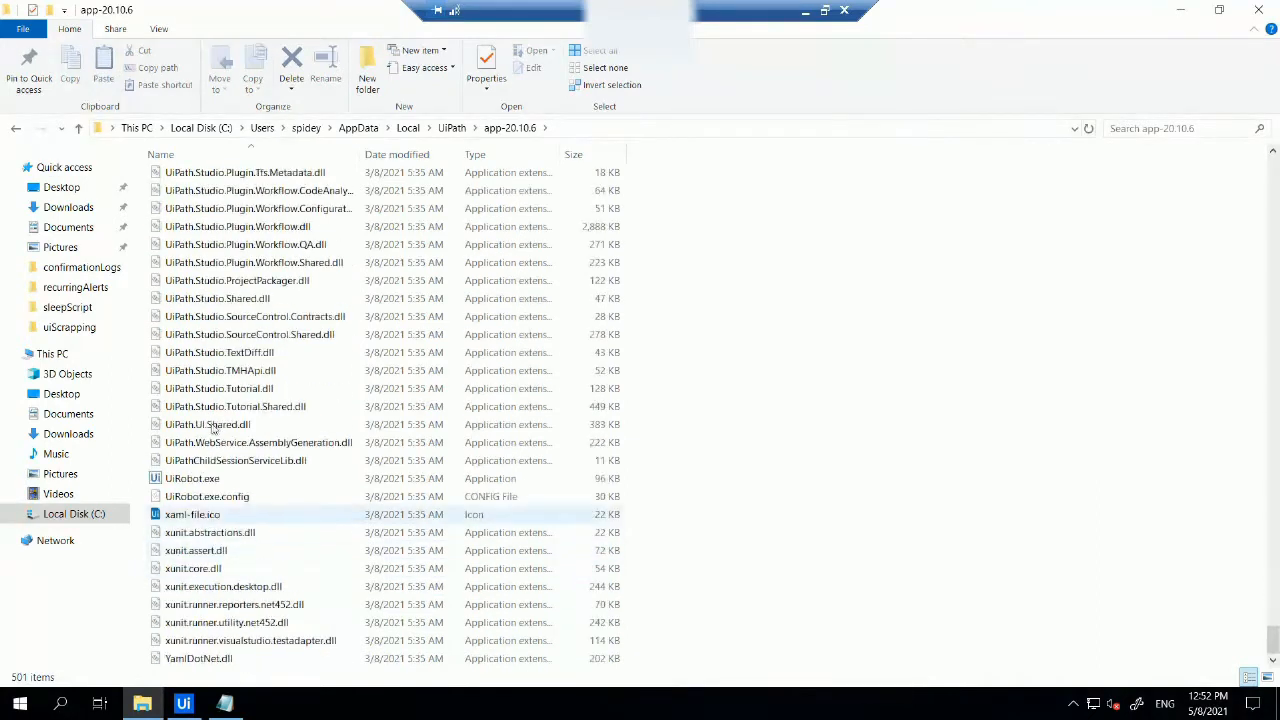
right_click(190, 481)
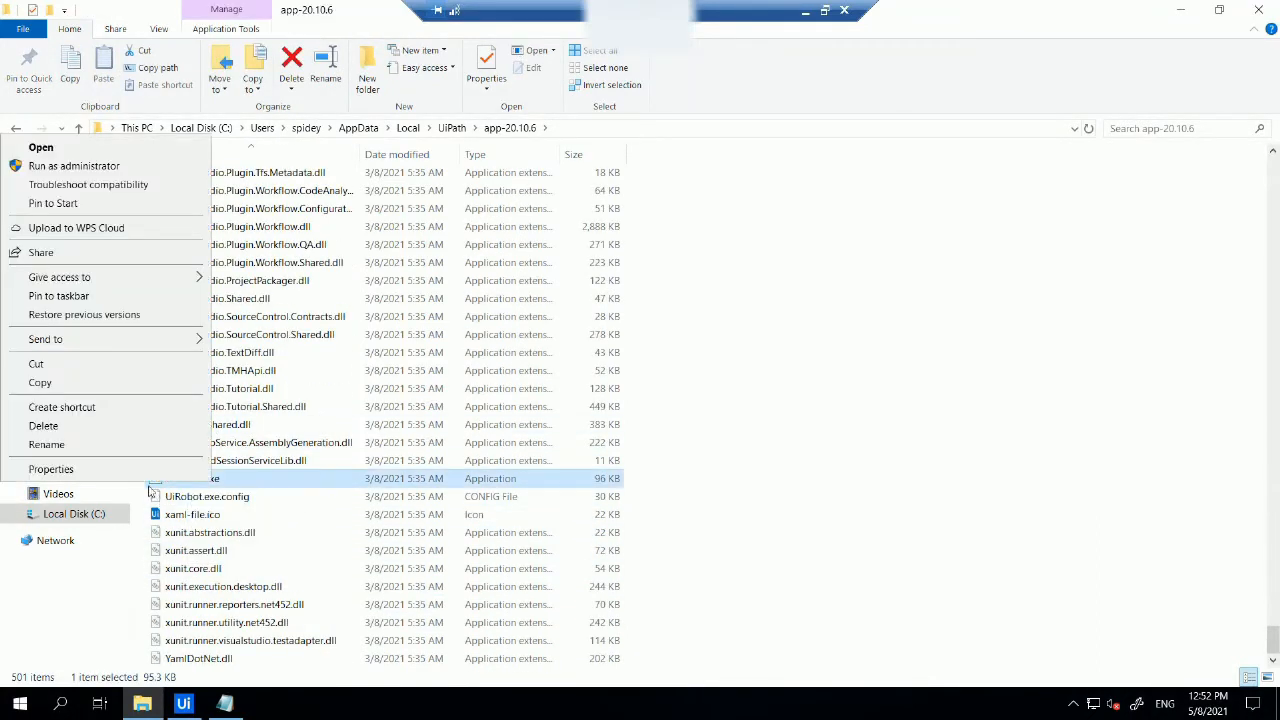
click(138, 468)
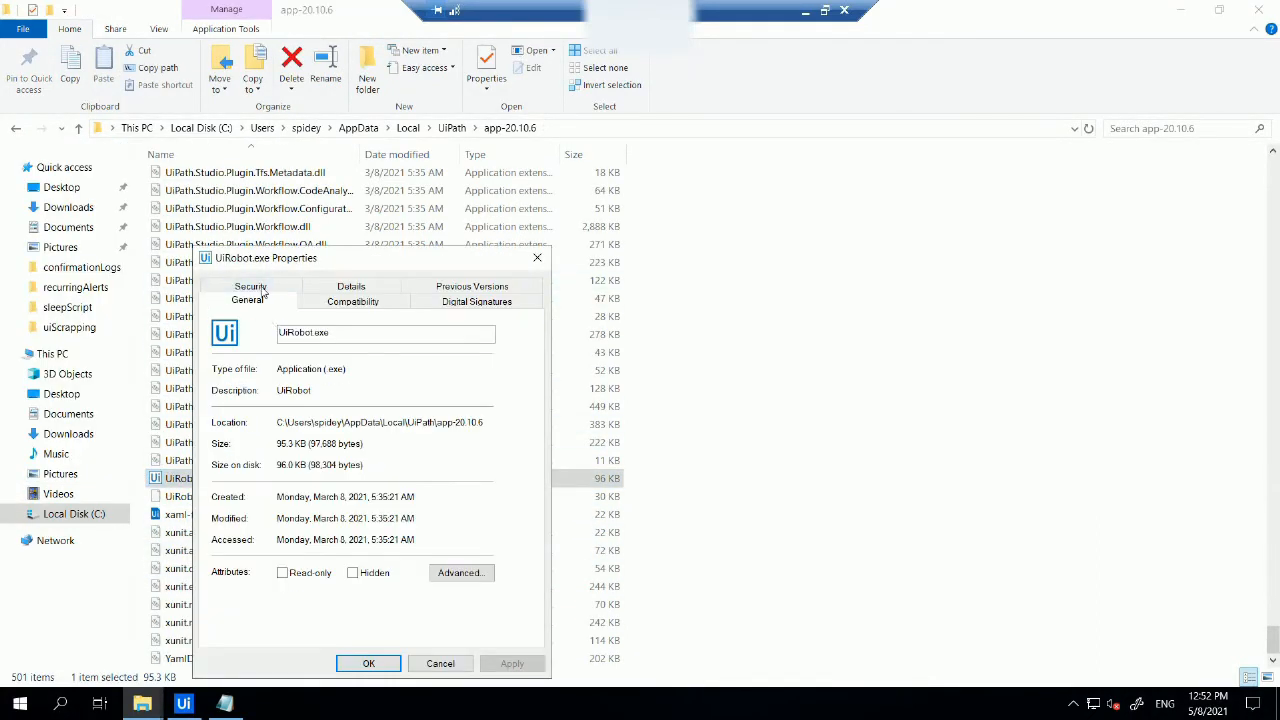
click(250, 287)
drag(282, 325, 533, 325)
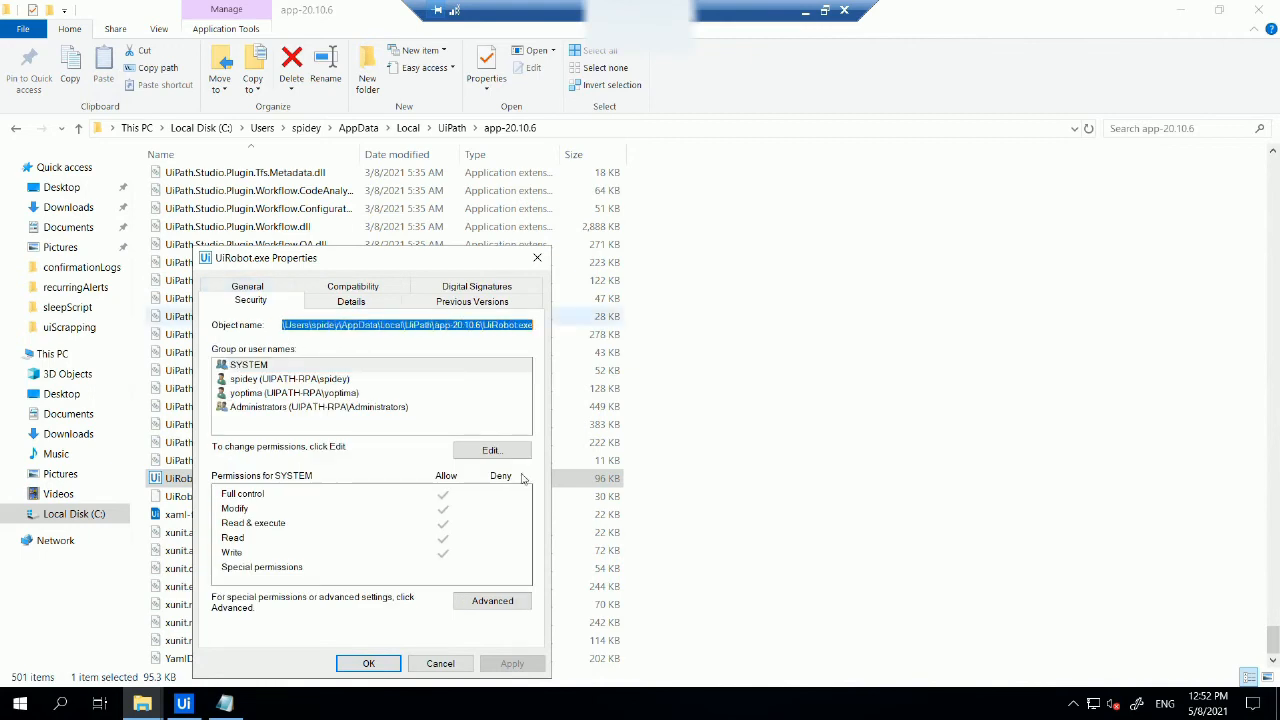
- Close the UiRobot.exe properties without changes and review the paths in uipath.bat
click(436, 663)
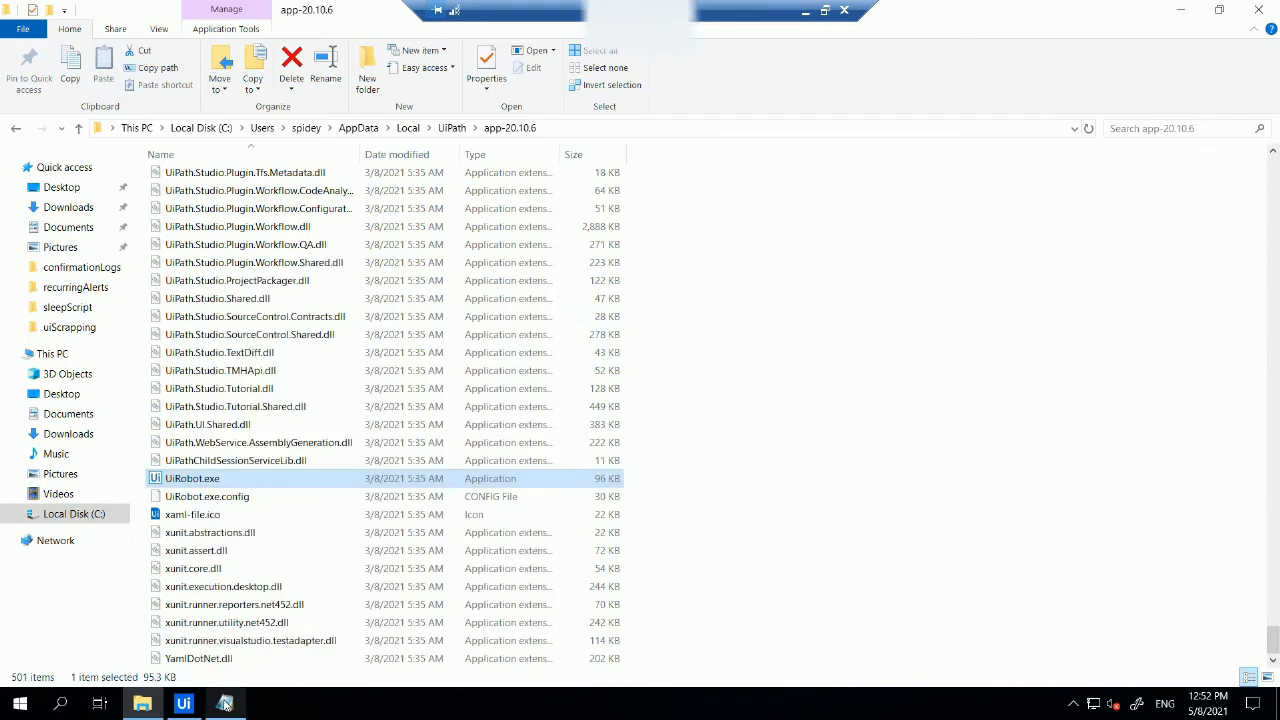
click(225, 704)
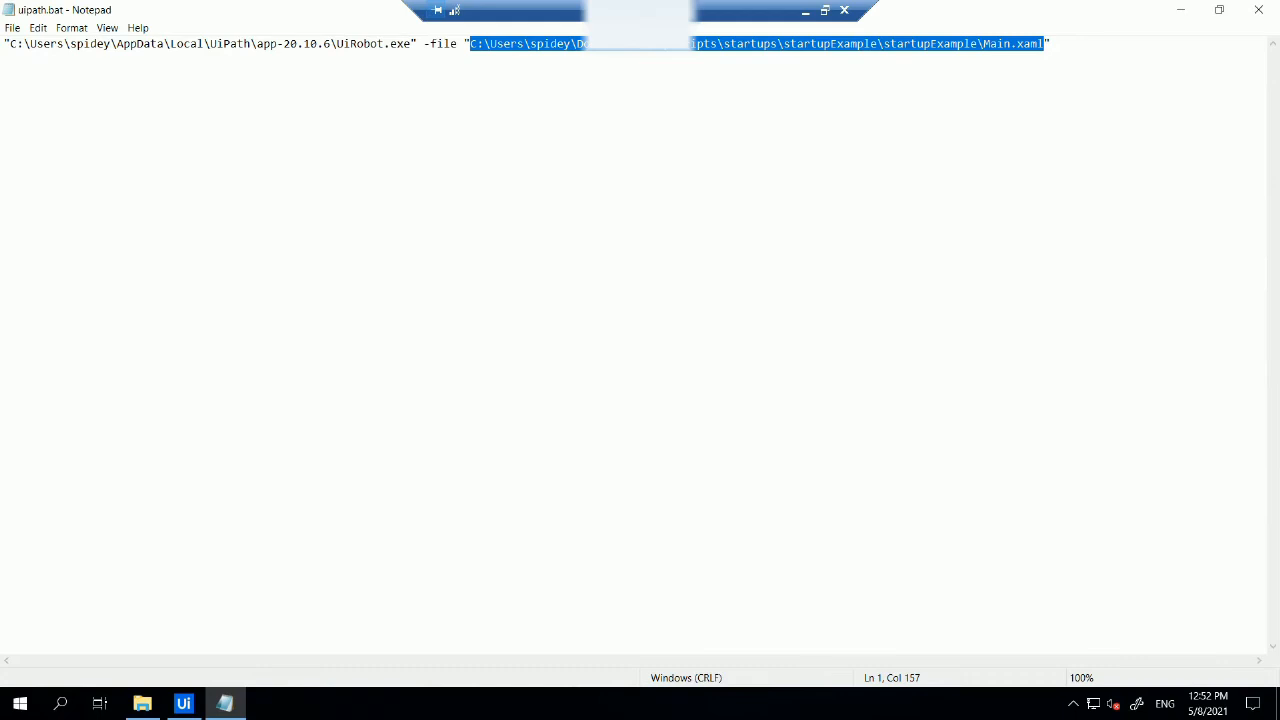
key(alt+Tab)
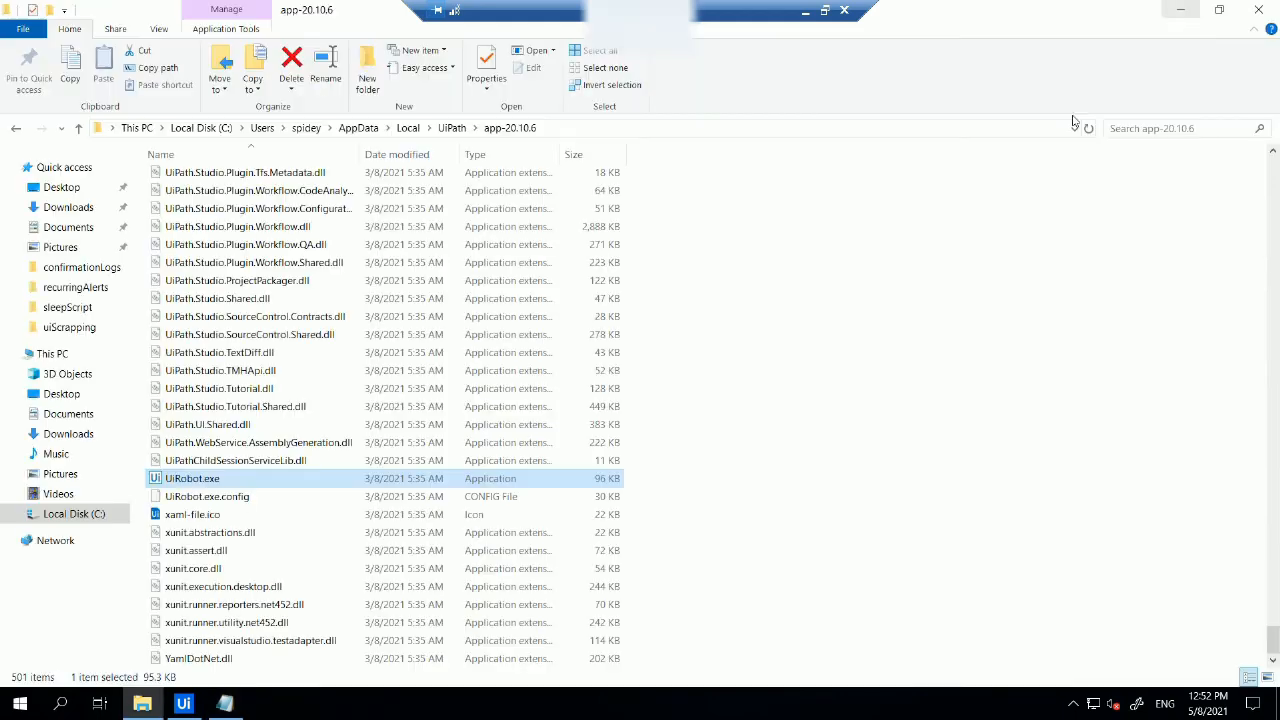
- Open the inner startupExample project folder under Downloads\tempScripts\startups\startupExample
click(68, 207)
click(195, 234)
double_click(195, 234)
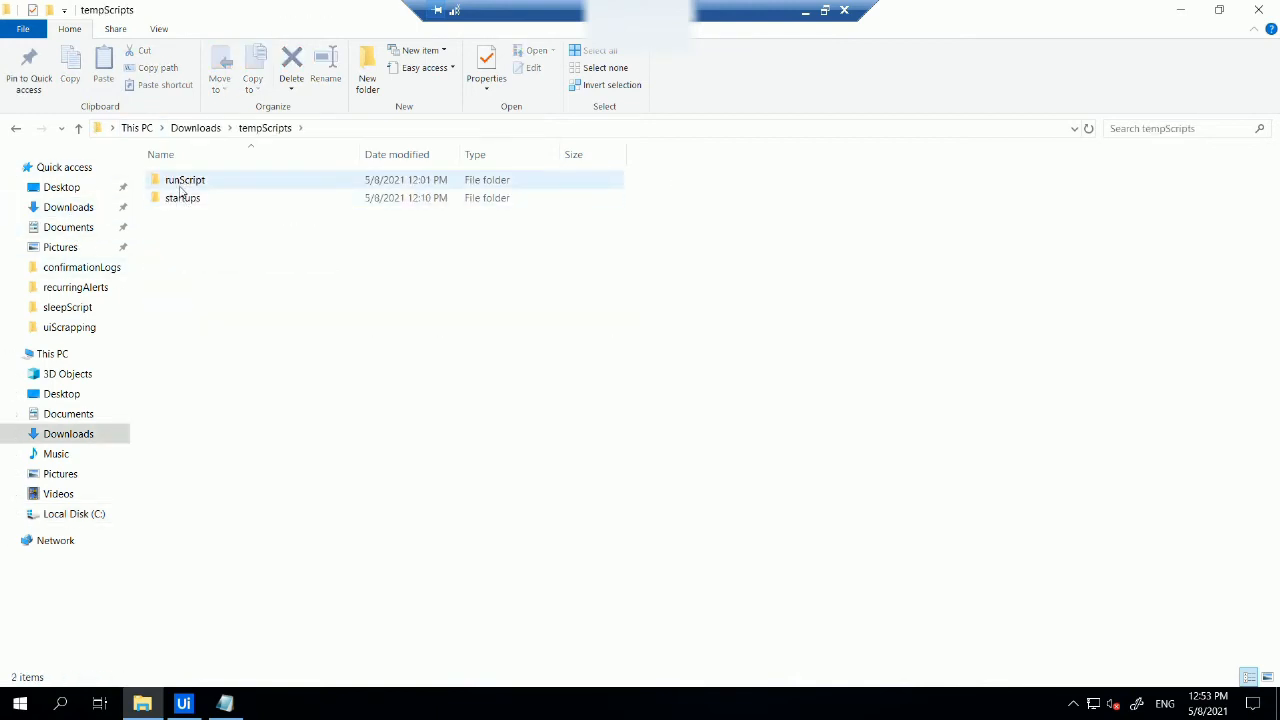
double_click(179, 201)
double_click(184, 184)
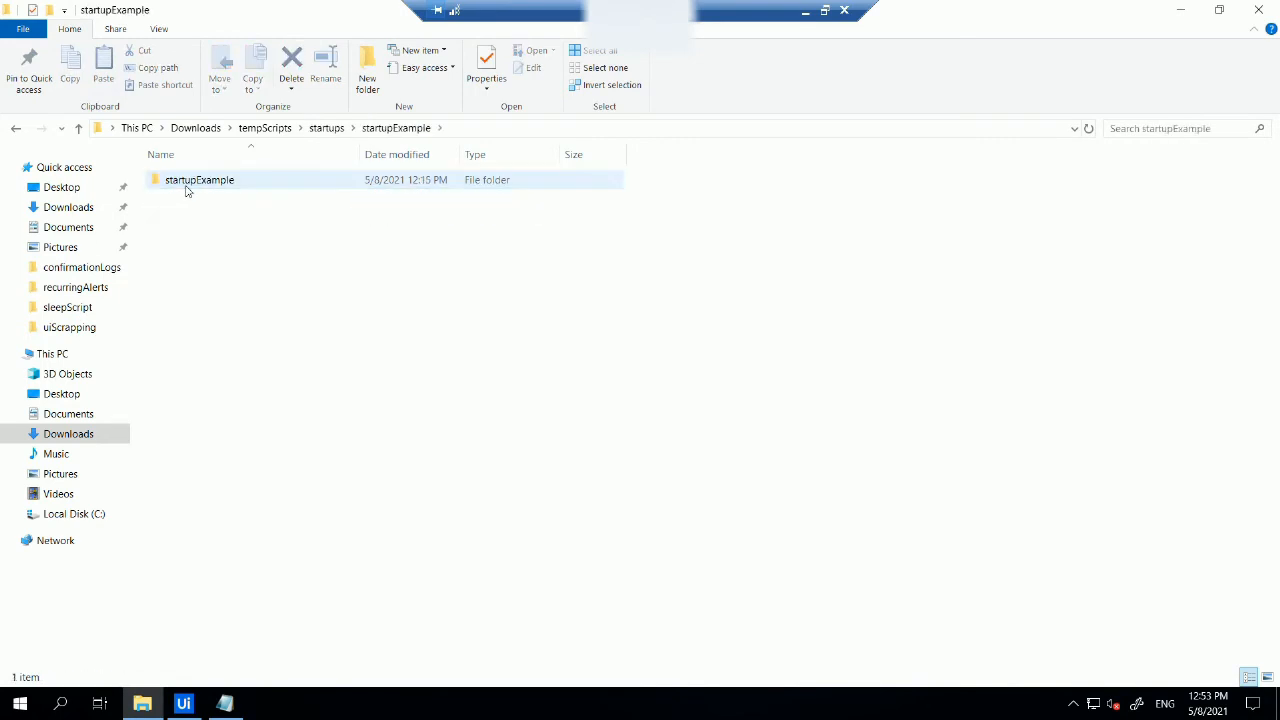
double_click(185, 184)
- View the security properties of Main.xaml for its full path, and close the dialog without changes
right_click(196, 254)
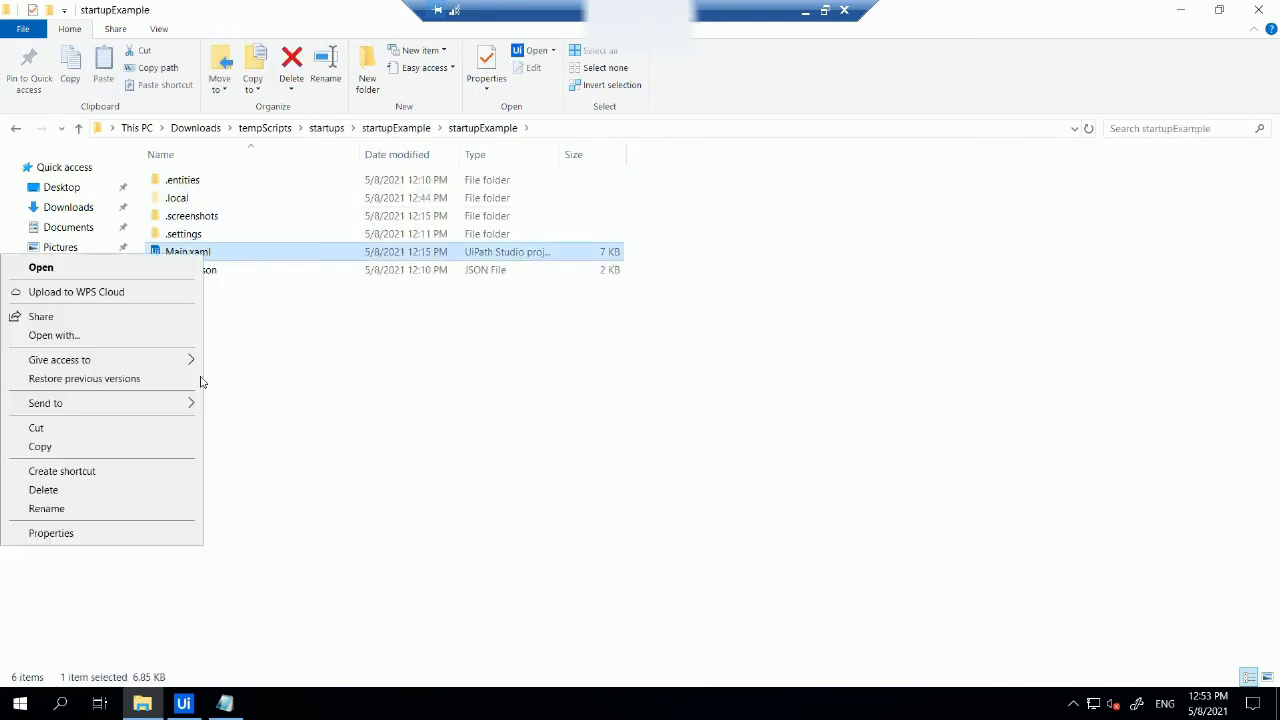
click(148, 535)
click(274, 294)
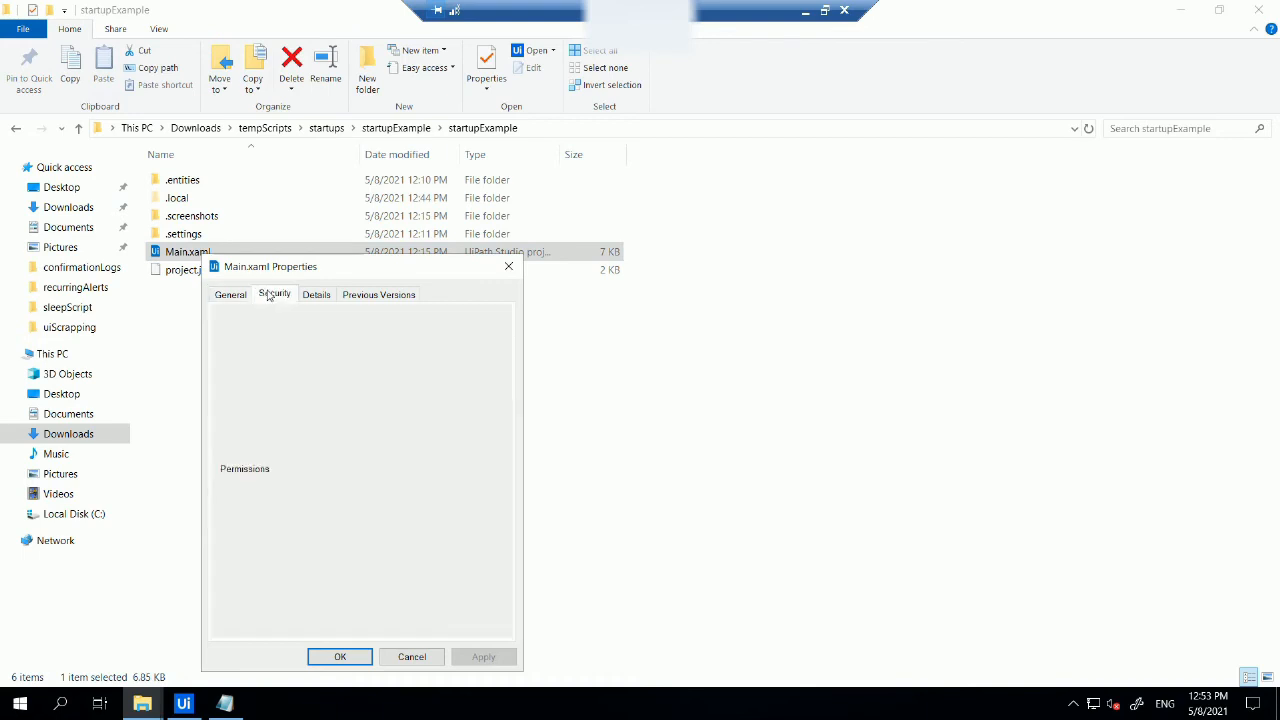
click(412, 657)
- Preview saving uipath.bat under the All Files (*.*) type in Save As, cancel without saving, and minimize the file
click(240, 706)
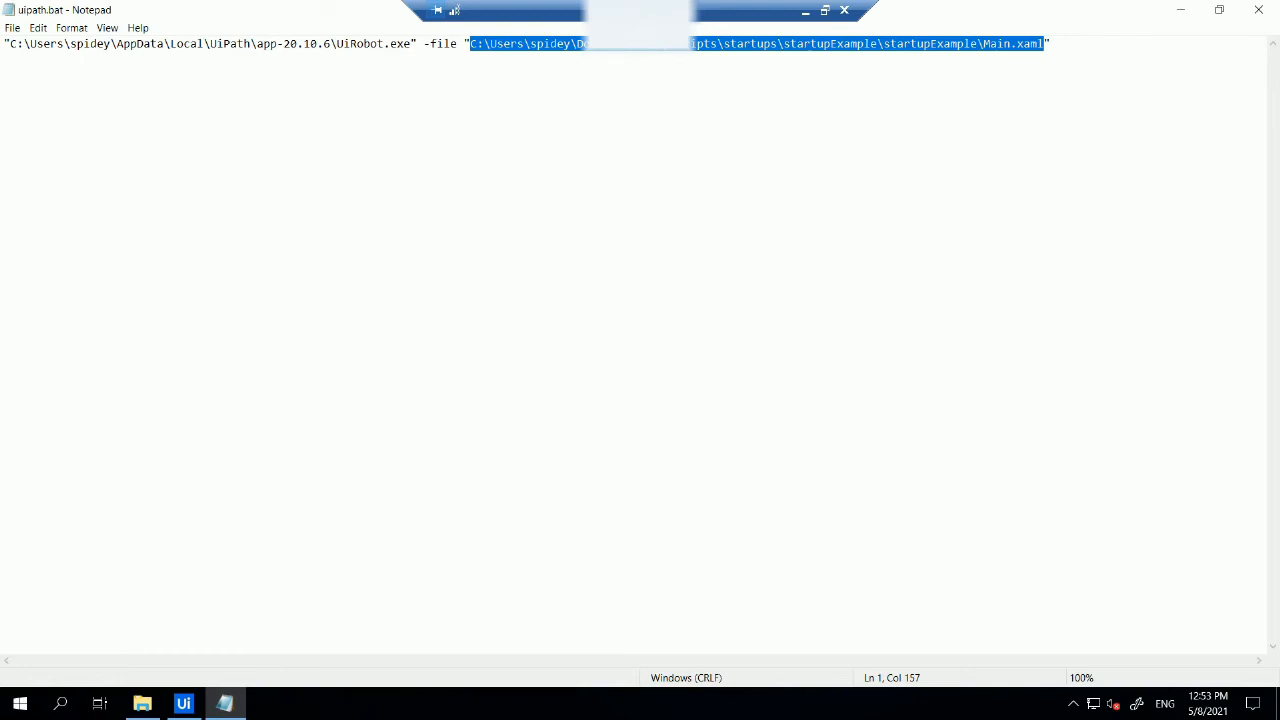
click(12, 28)
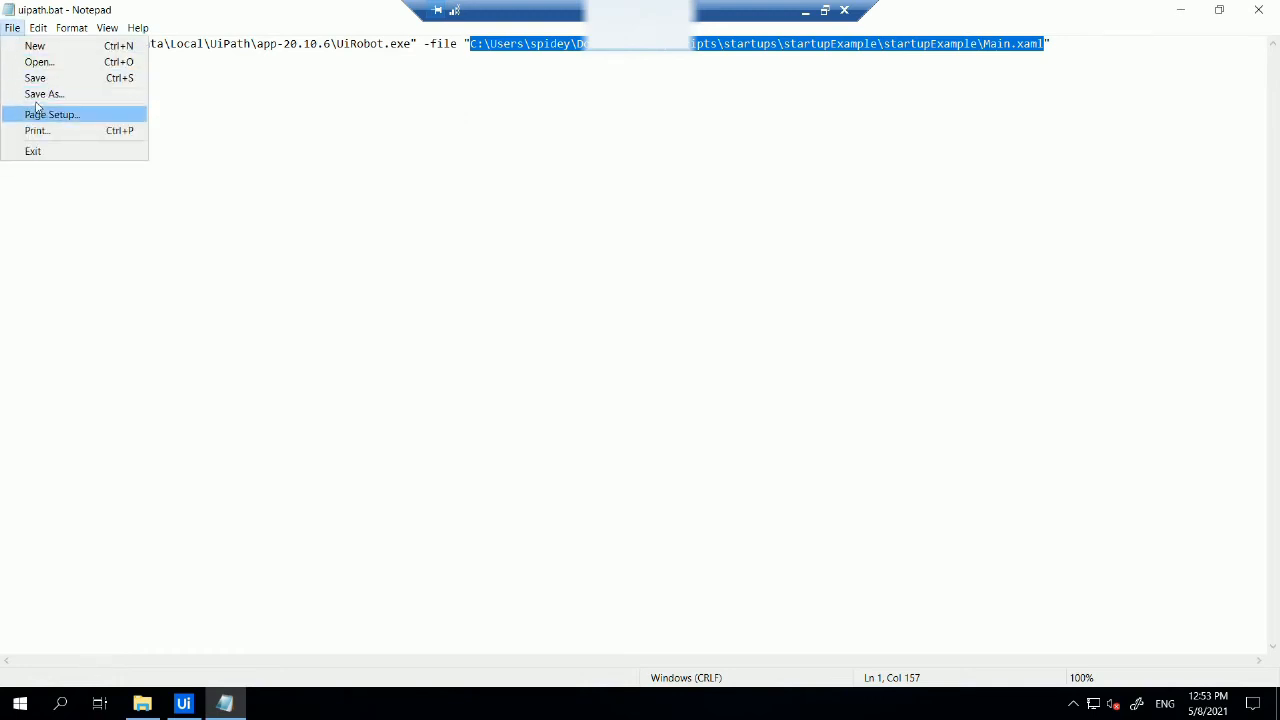
click(40, 94)
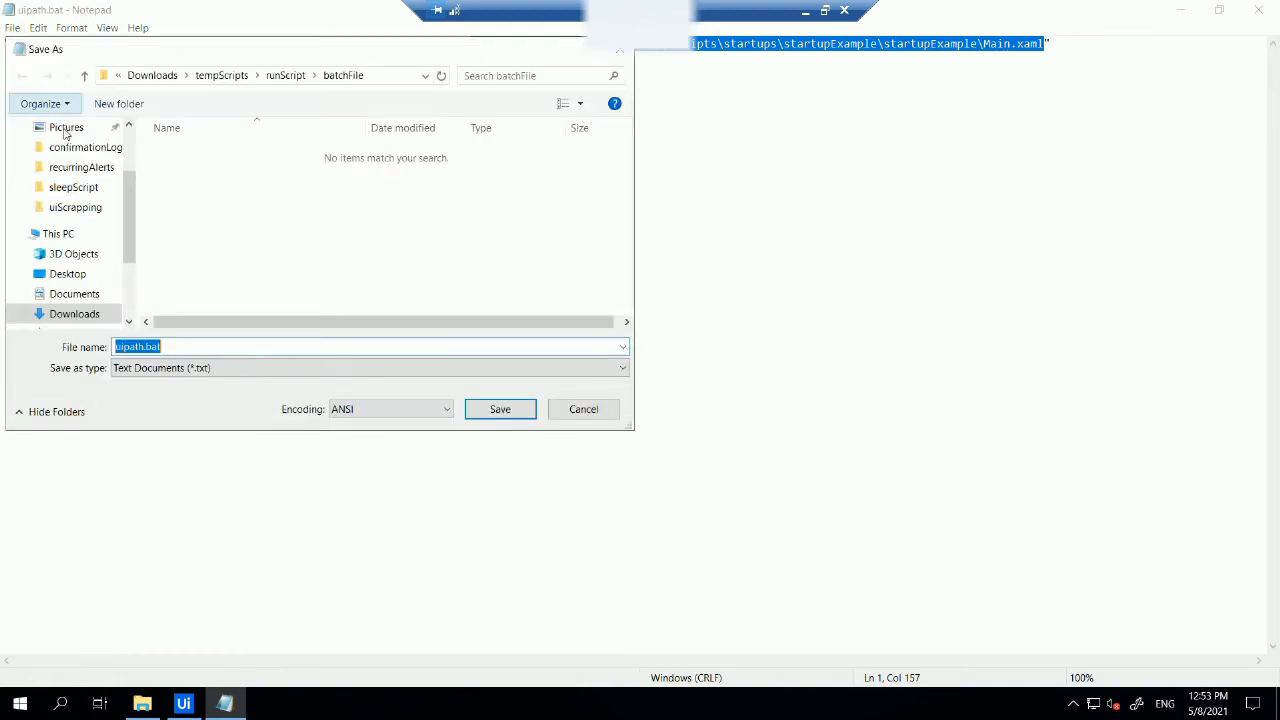
click(185, 371)
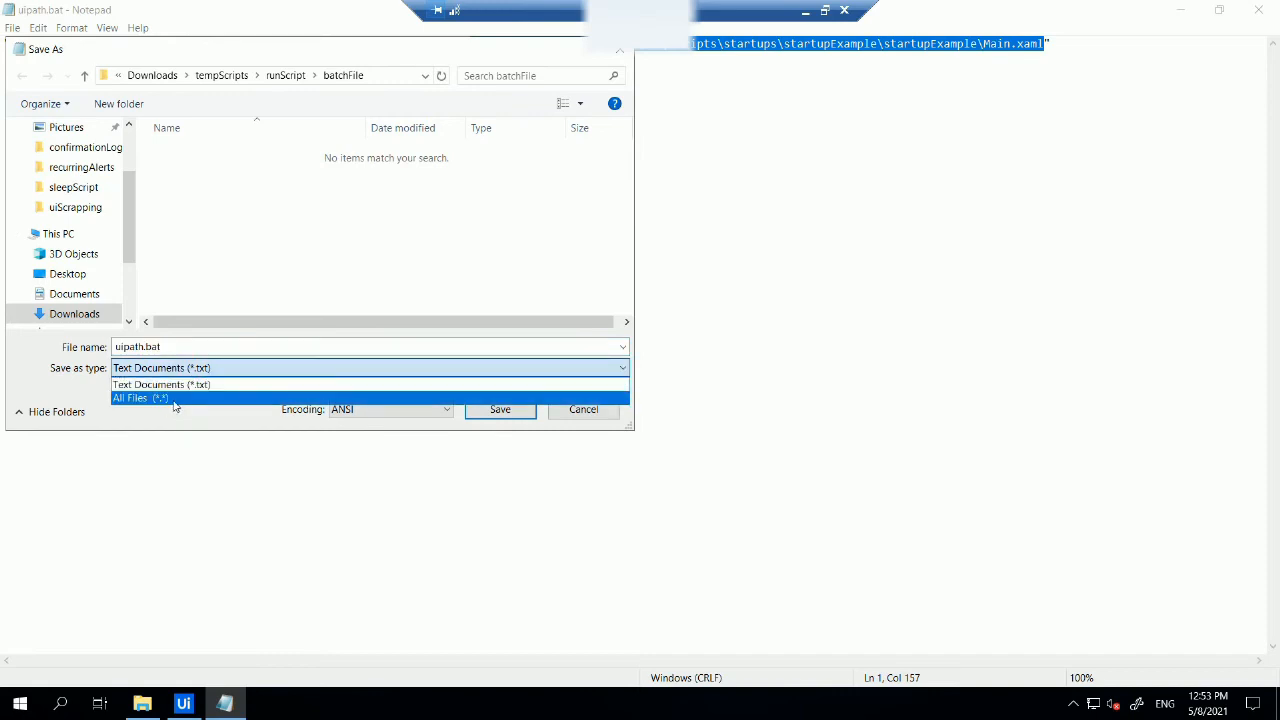
click(173, 401)
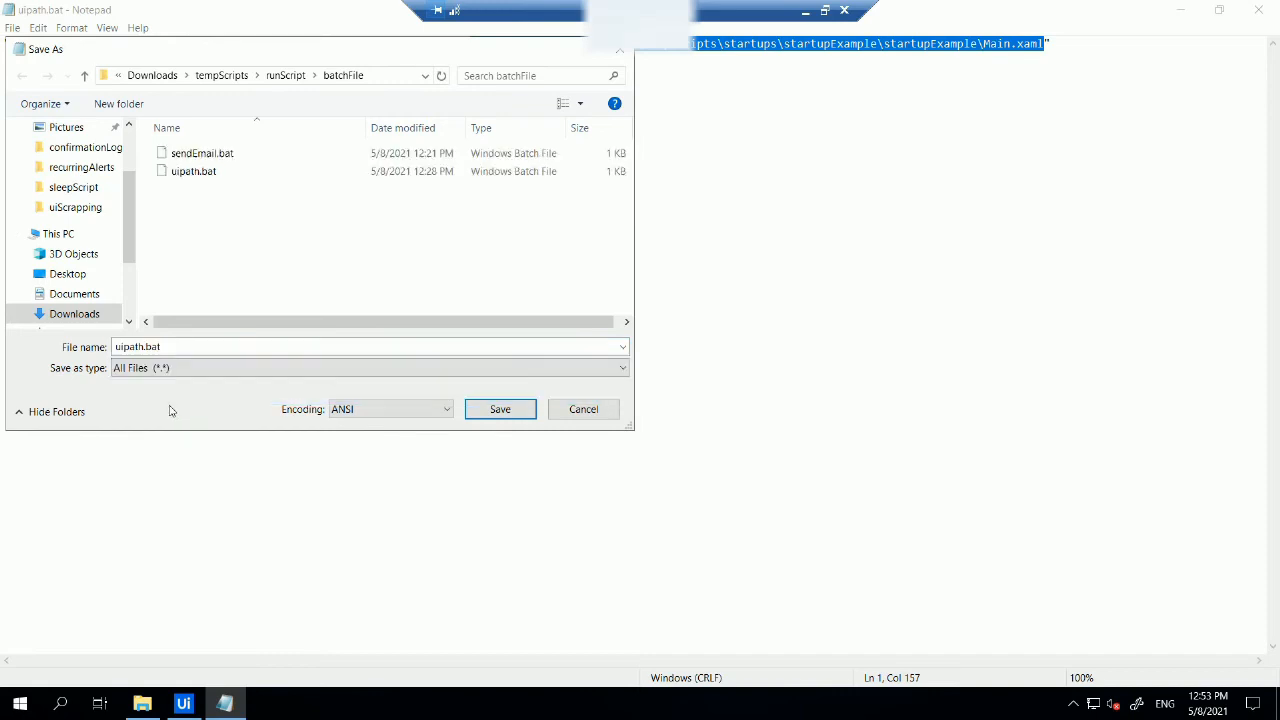
click(583, 409)
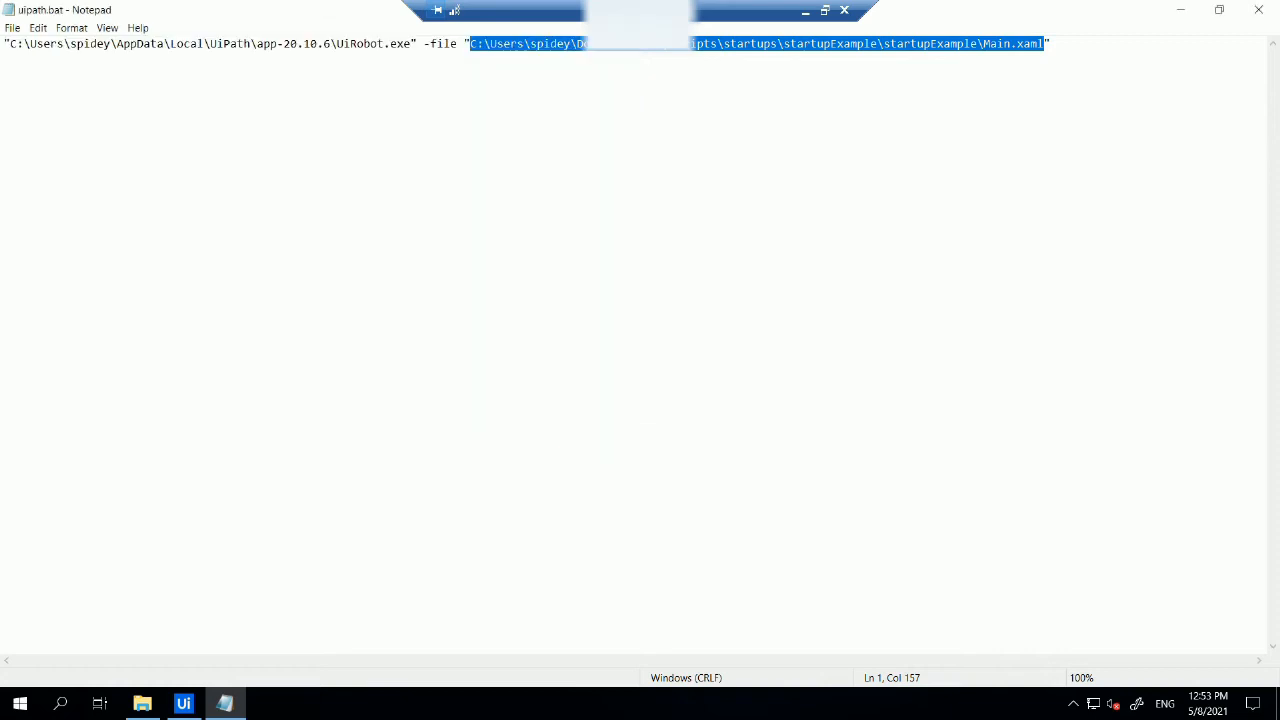
click(1179, 12)
- Open the Windows Startup folder with the Run command shell:startup
click(551, 494)
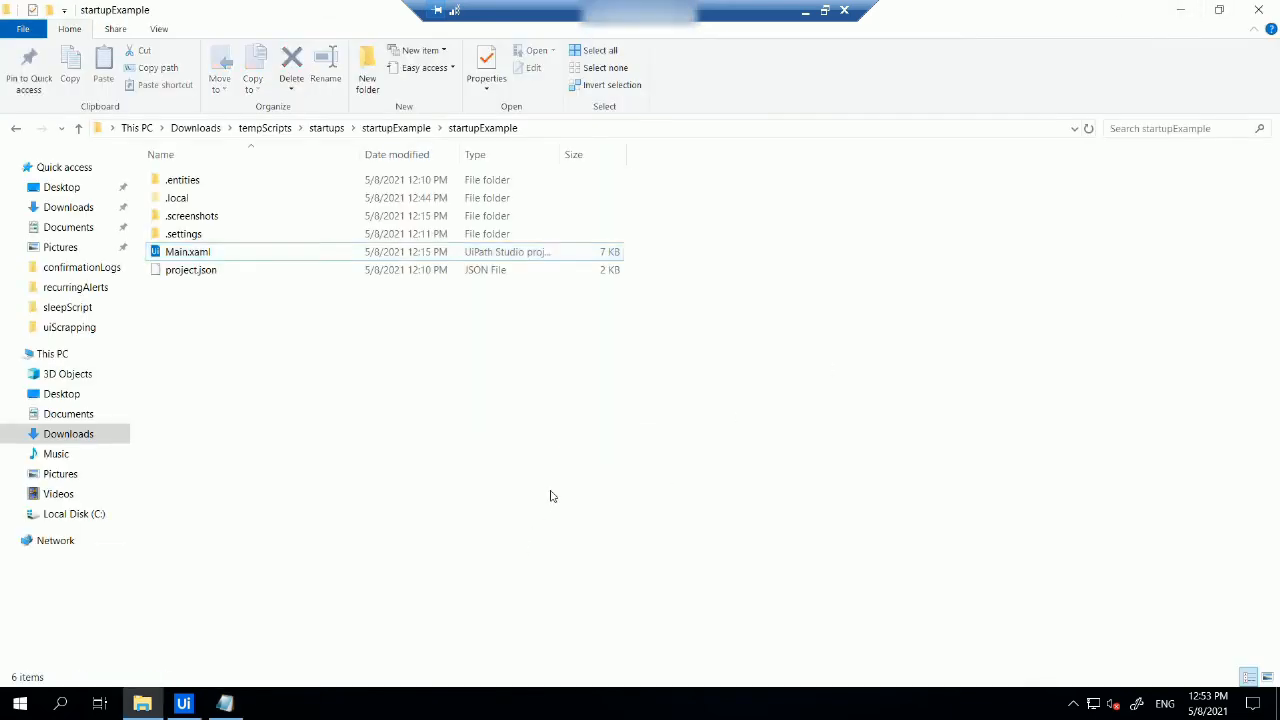
key(super+r)
text(she)
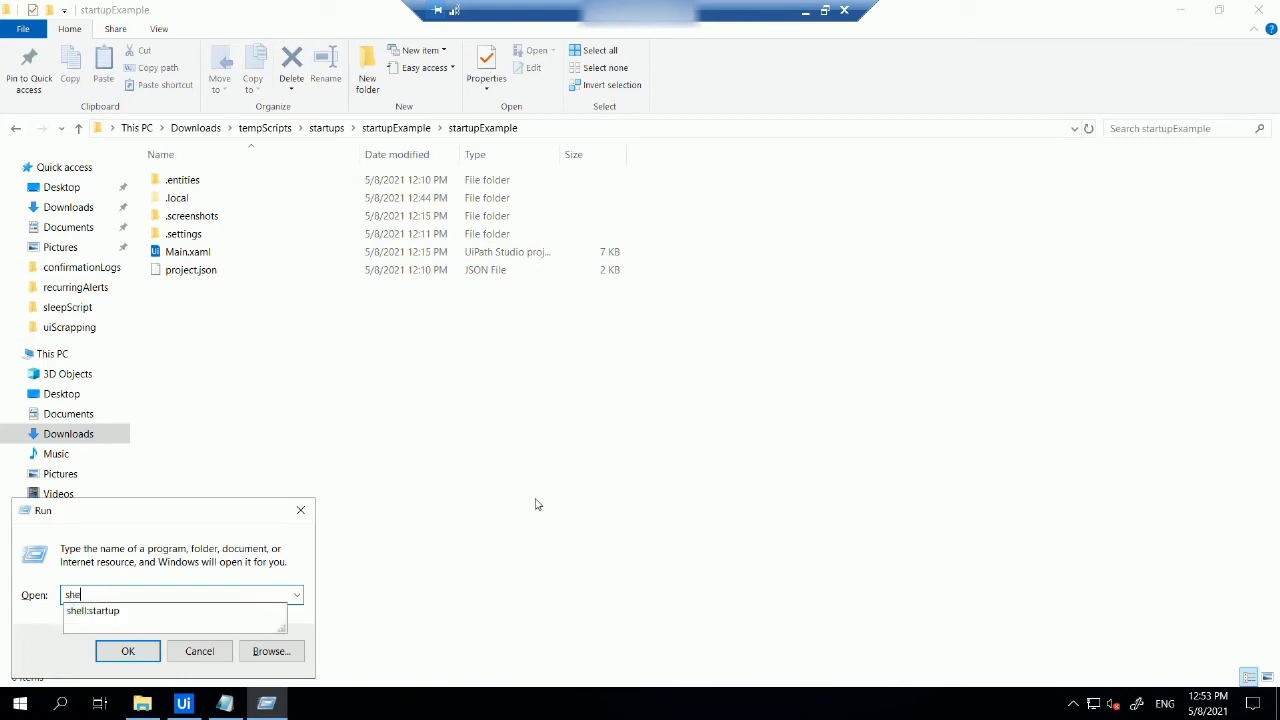
key(Down)
key(Return)
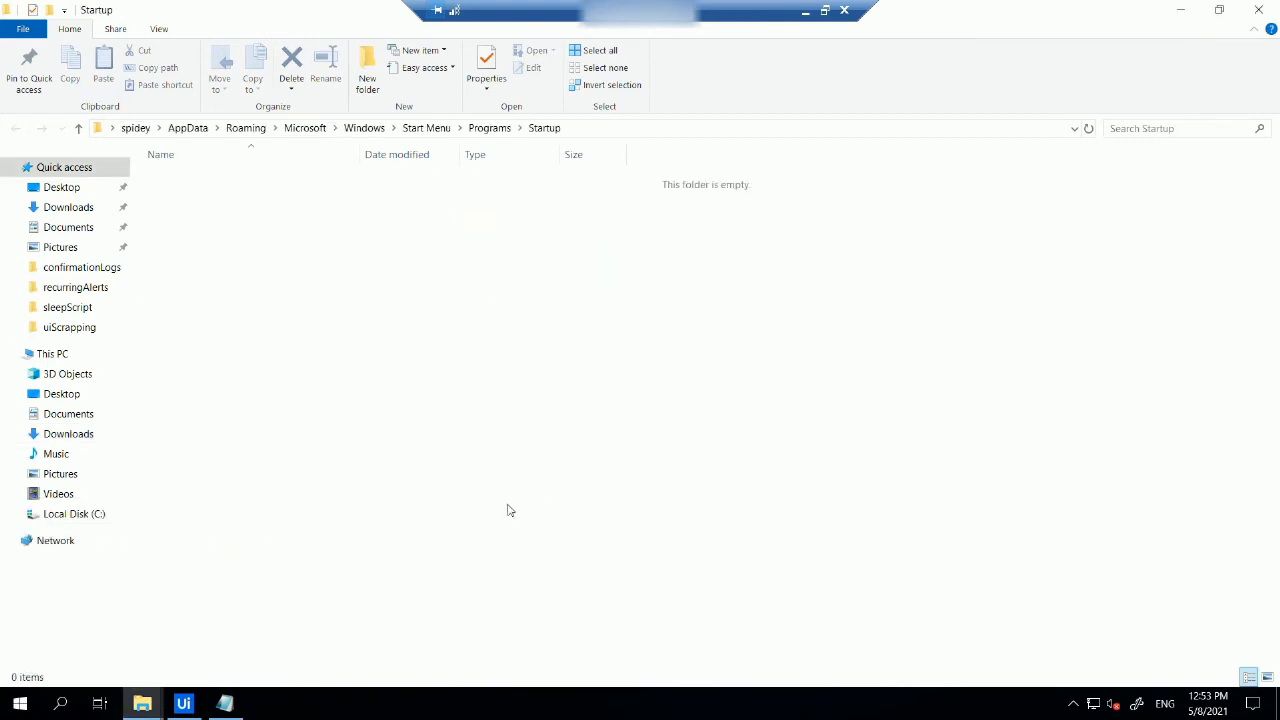
- Copy uipath.bat from Downloads\tempScripts\runScript\batchFile into the Startup folder
mouse_move(142, 703)
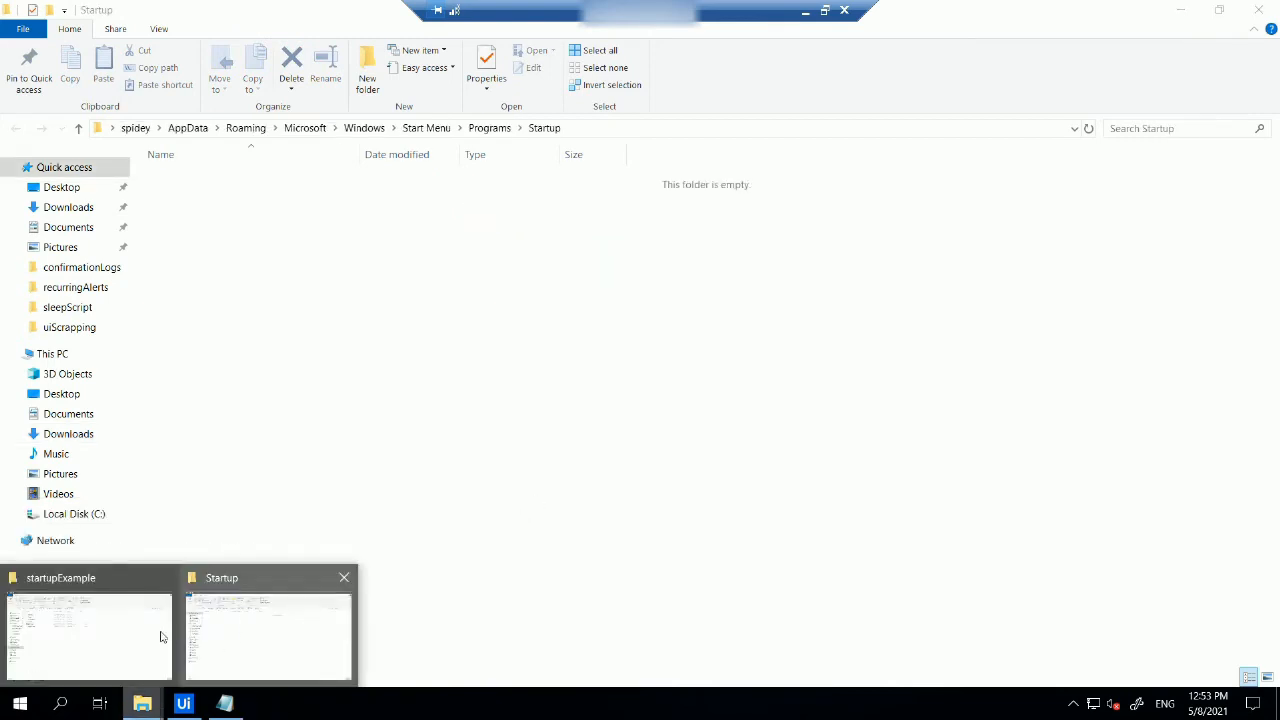
click(106, 631)
key(BackSpace)
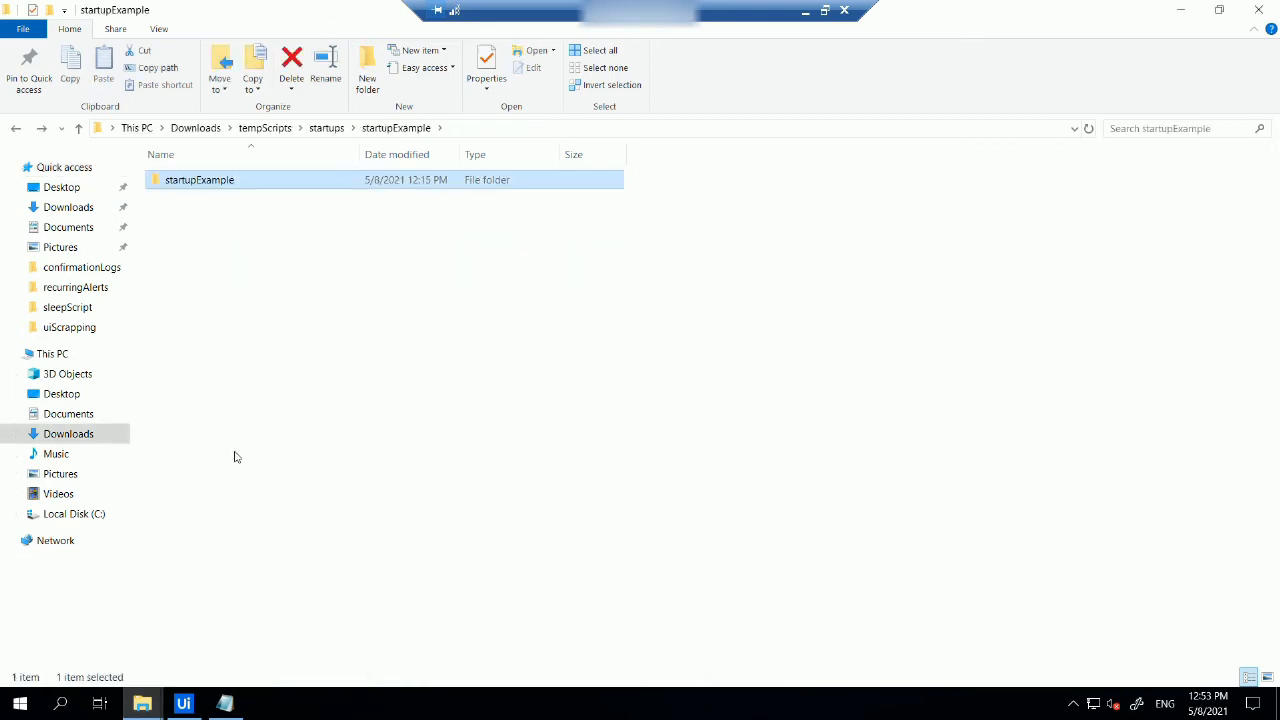
key(BackSpace)
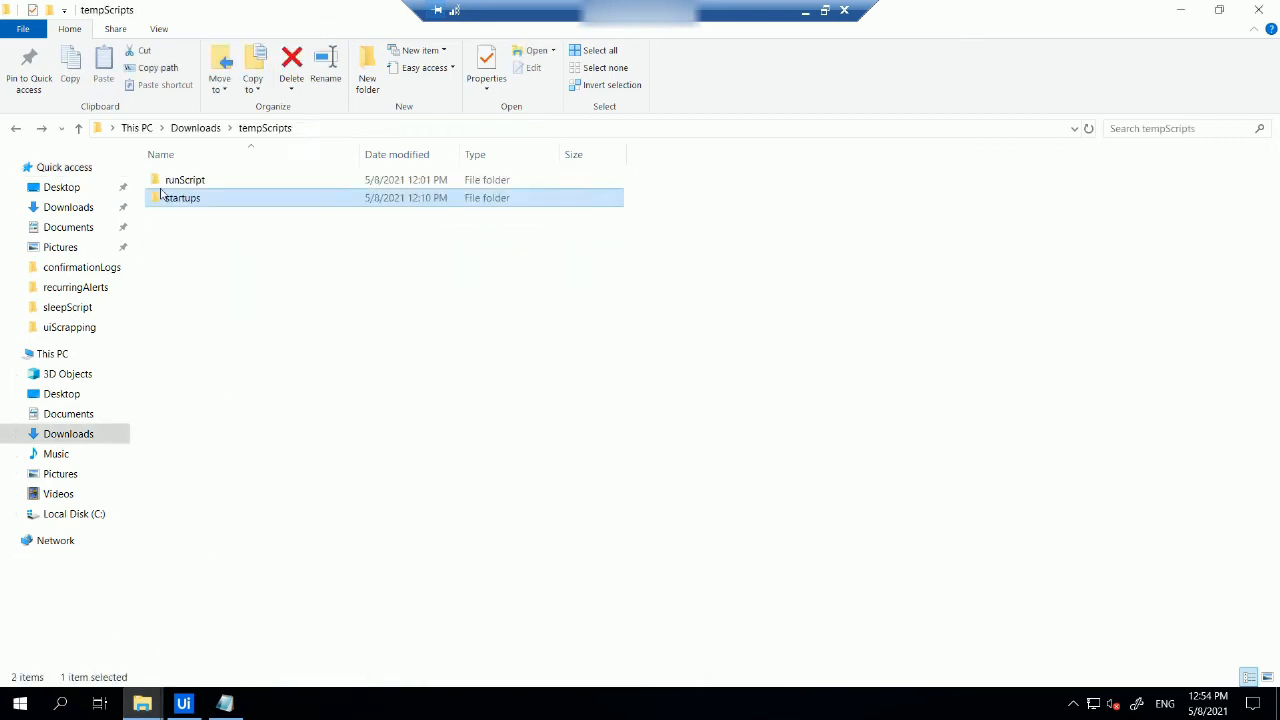
double_click(165, 187)
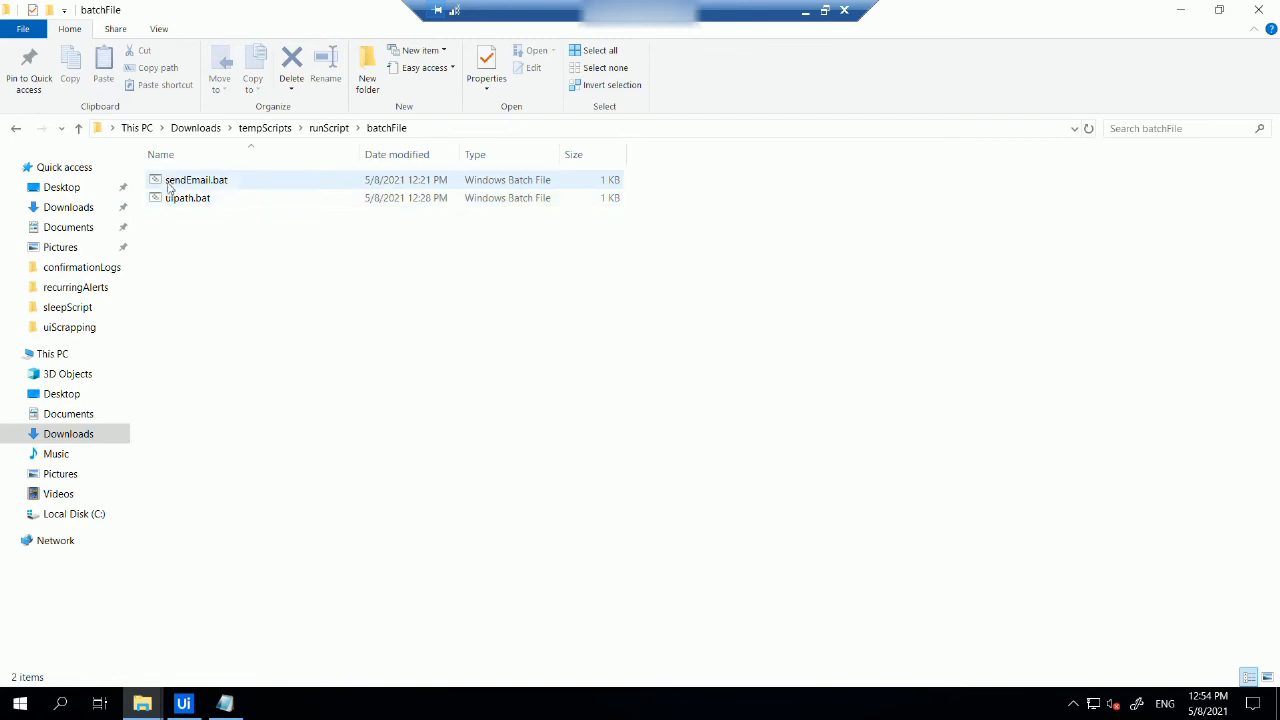
right_click(176, 205)
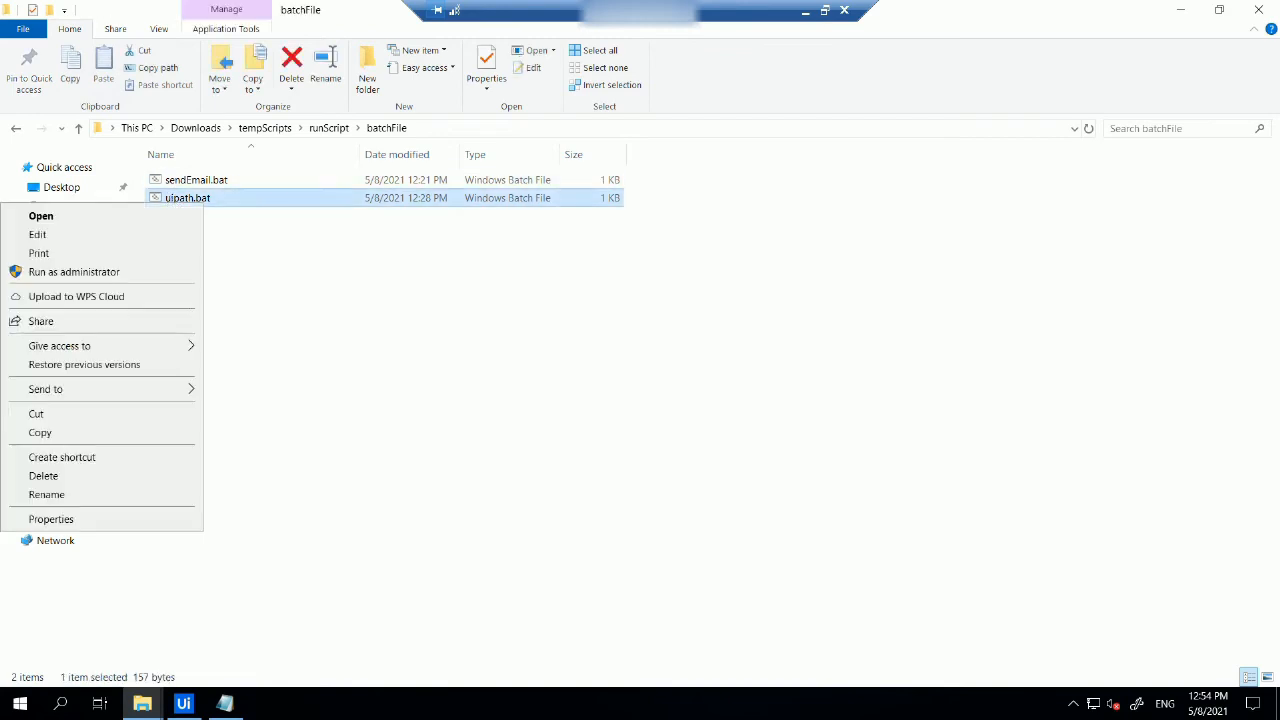
click(45, 432)
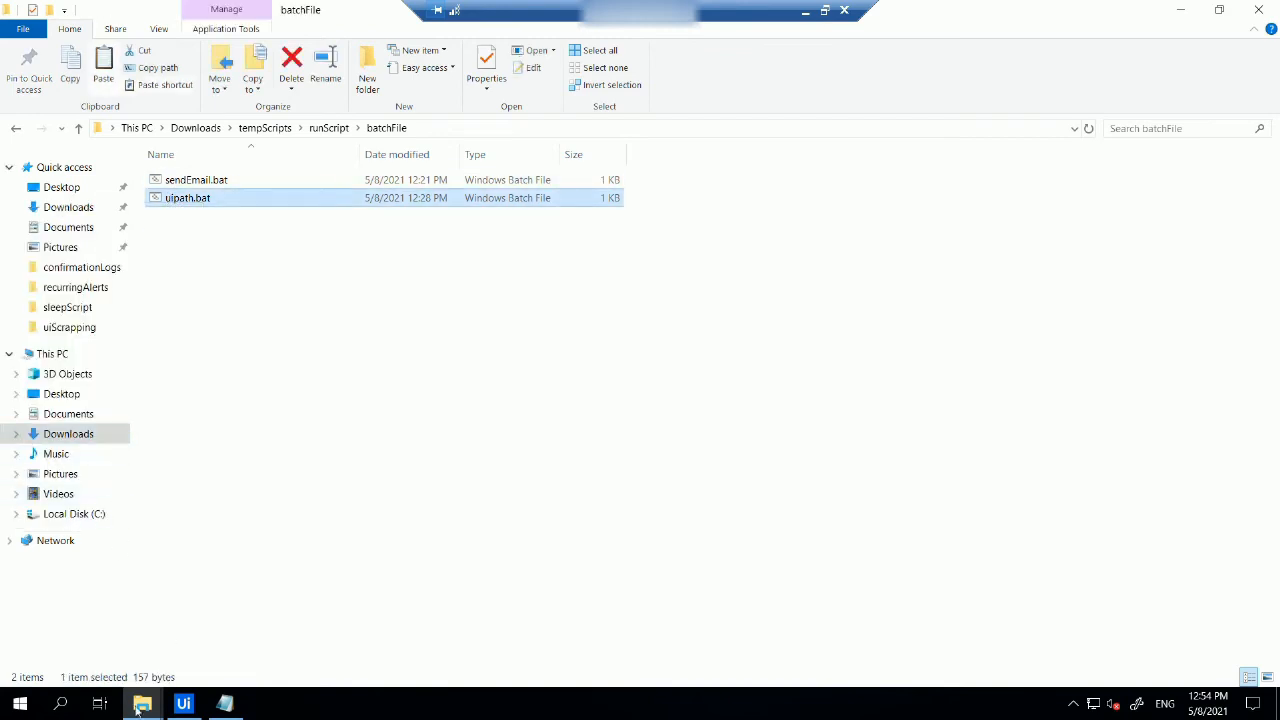
mouse_move(142, 703)
click(200, 603)
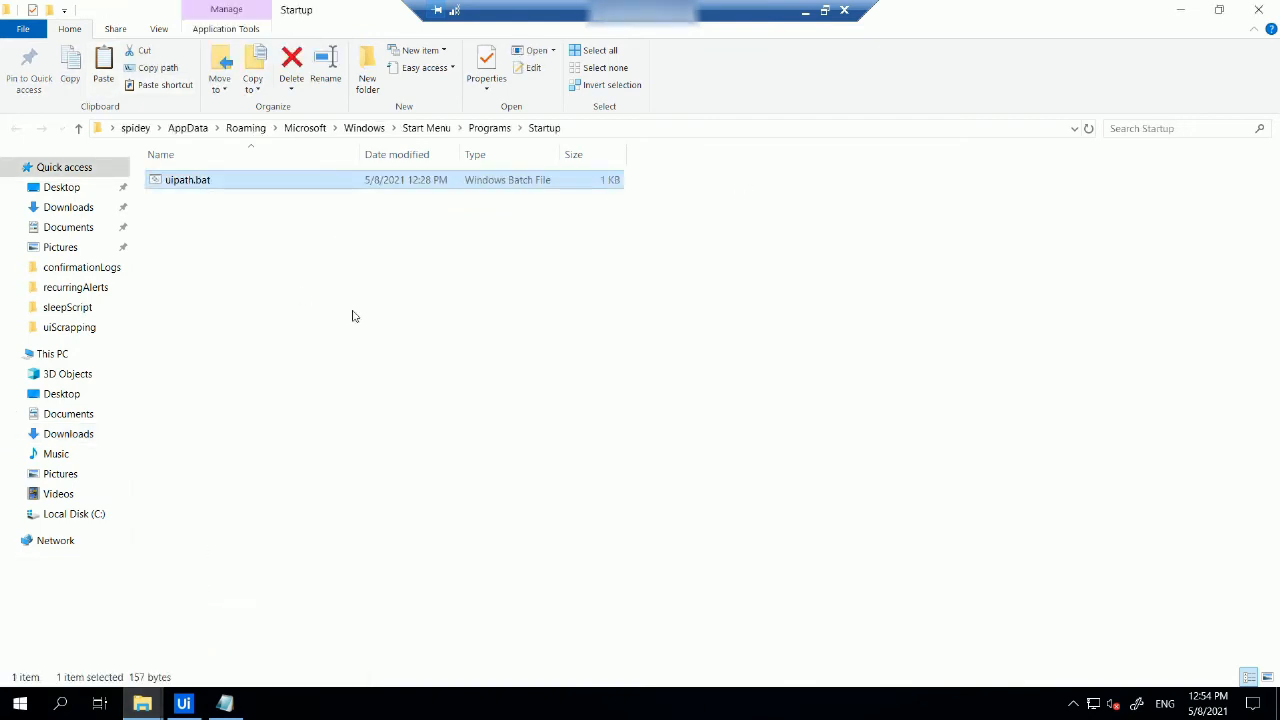
click(354, 314)
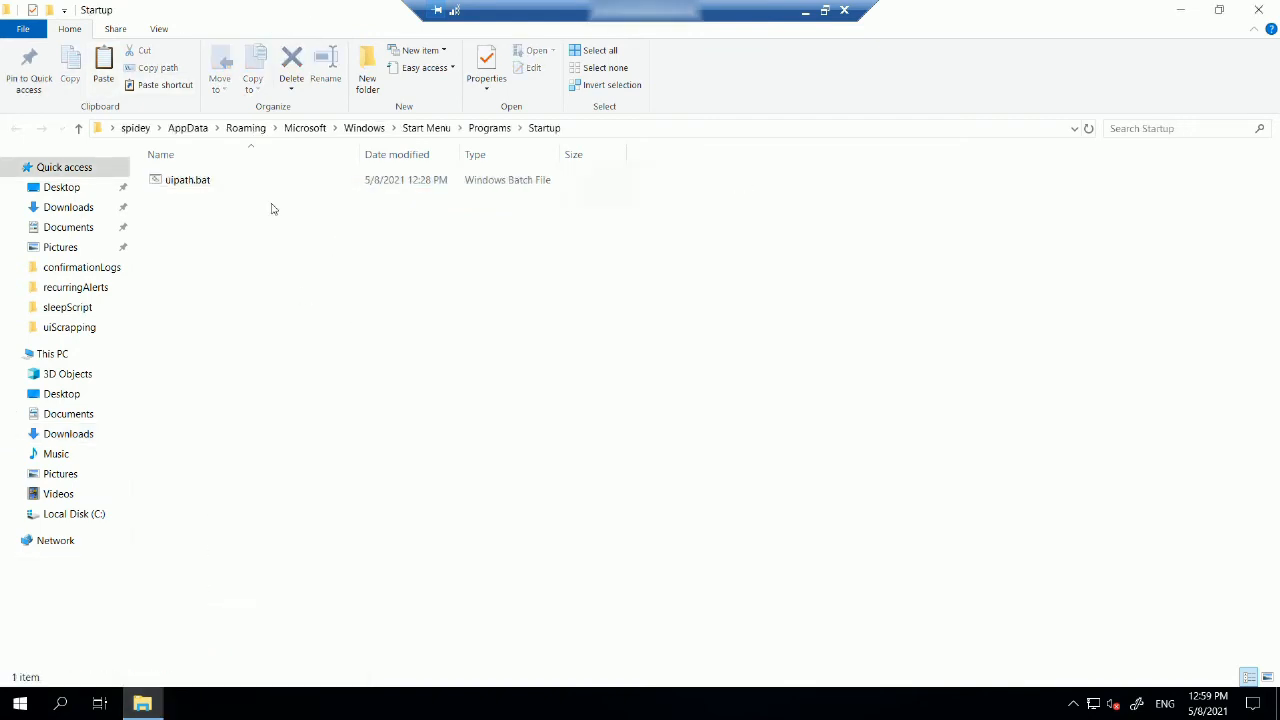
- Reopen the Startup folder by running shell:startup again and maximize its new window
click(188, 181)
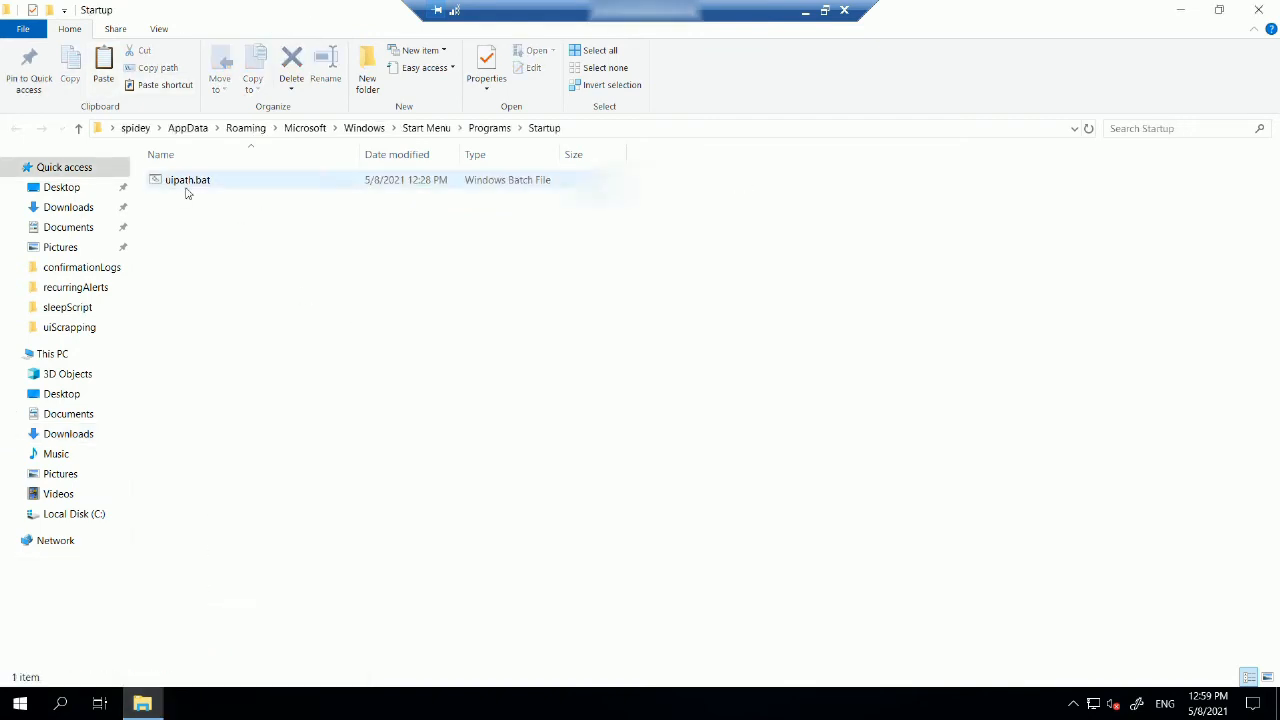
click(197, 584)
key(super+r)
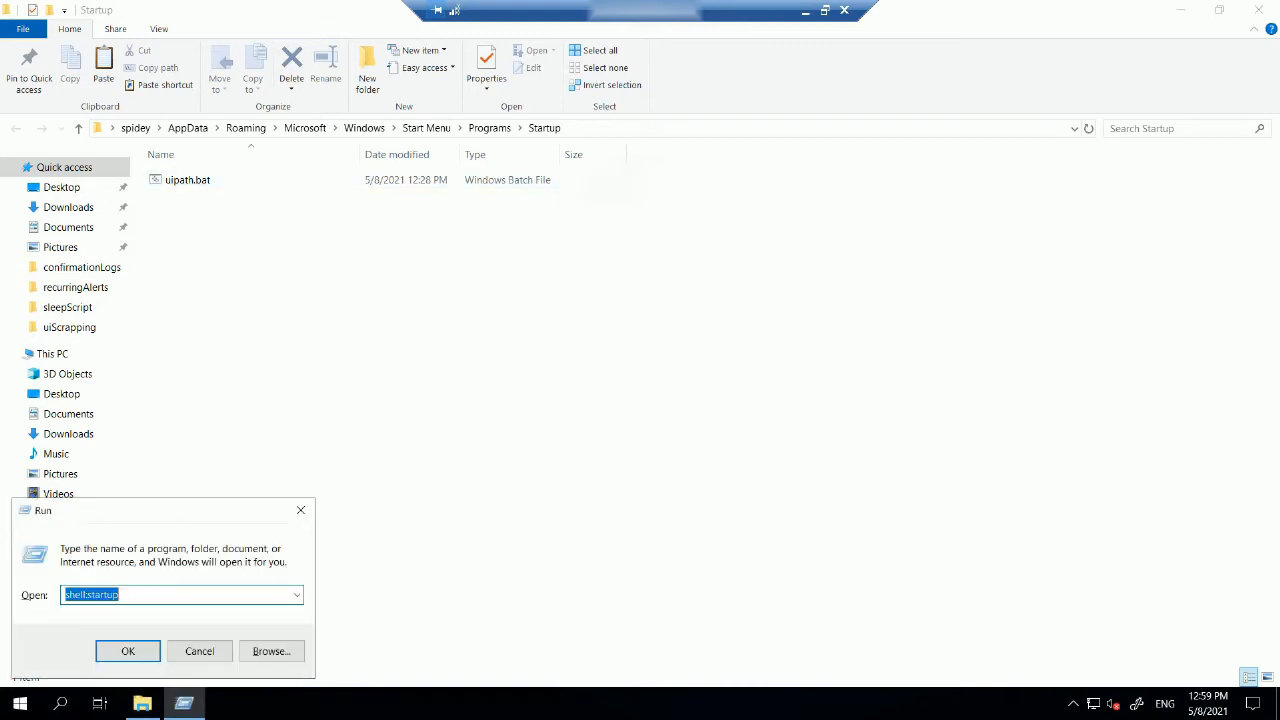
click(116, 648)
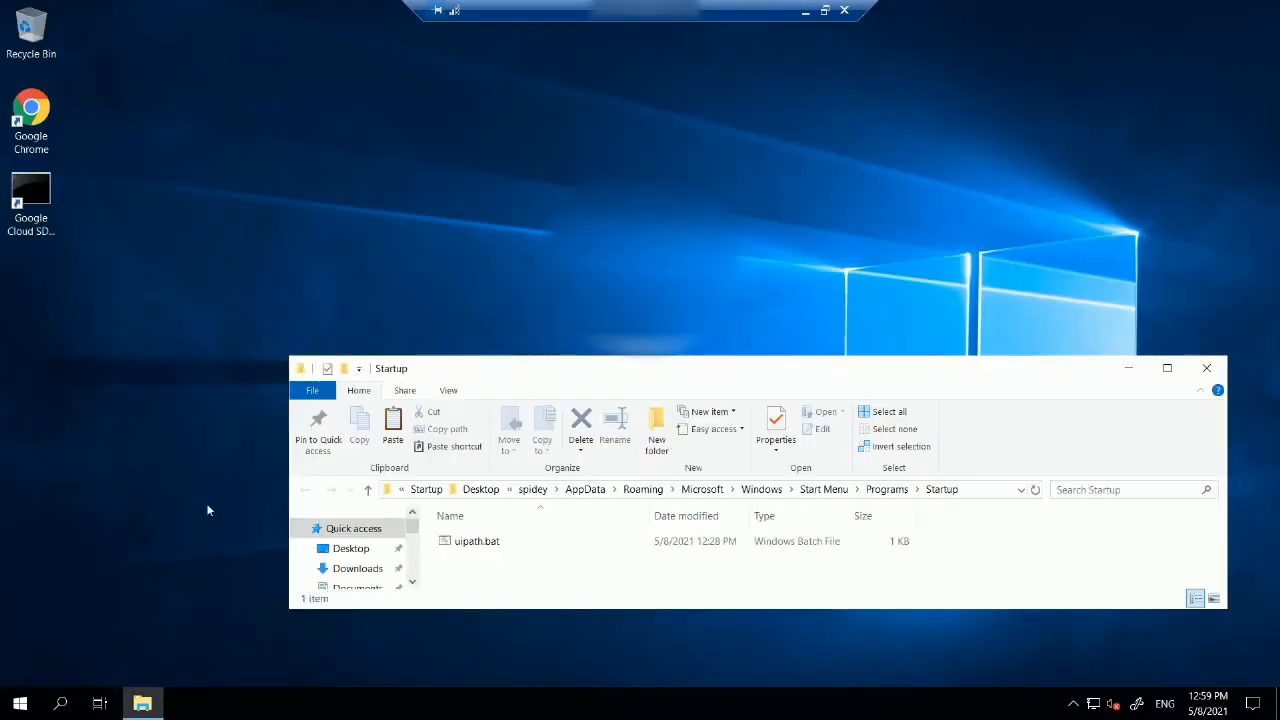
click(1163, 372)
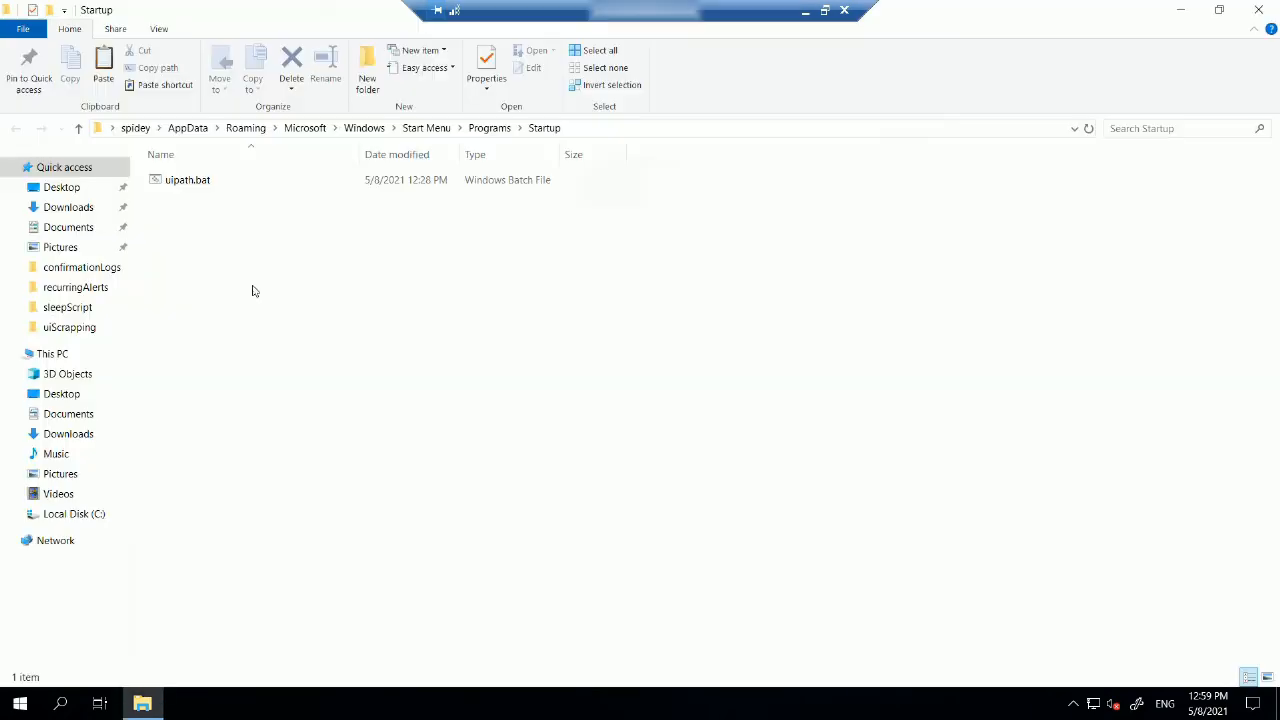
- Run uipath.bat from the Startup folder to test the email-sending workflow
double_click(167, 190)
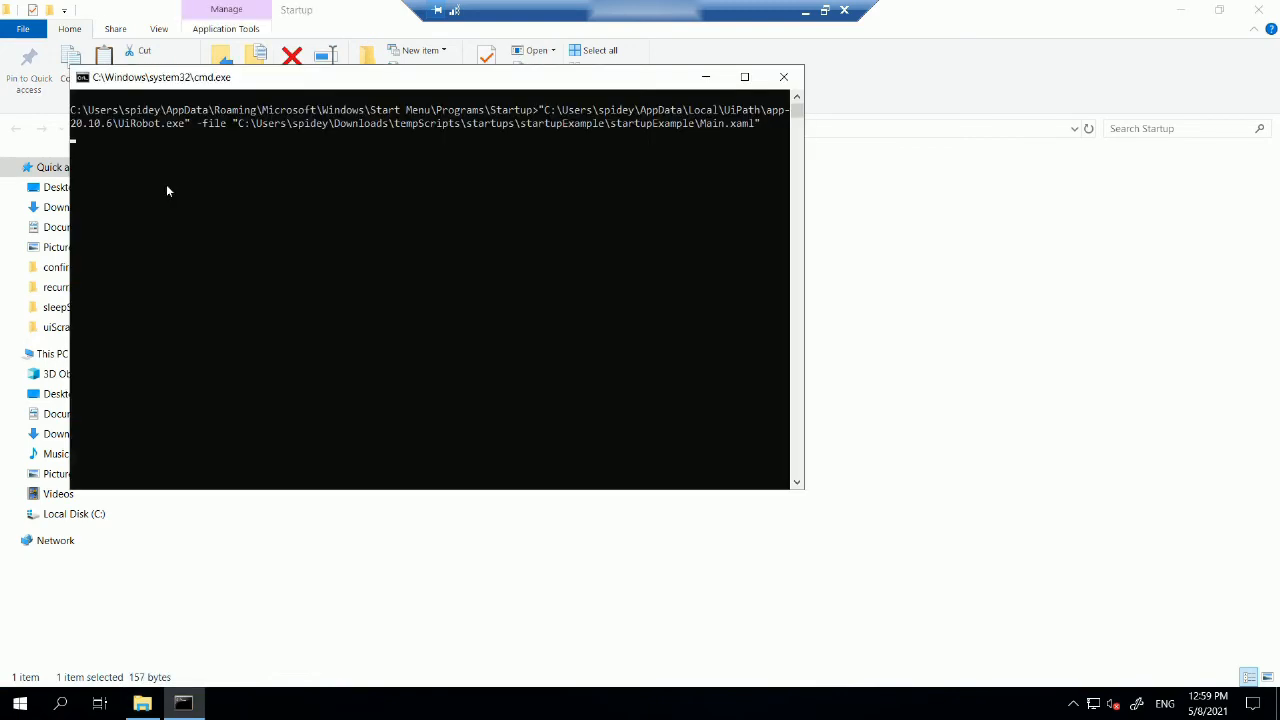
right_click(995, 362)
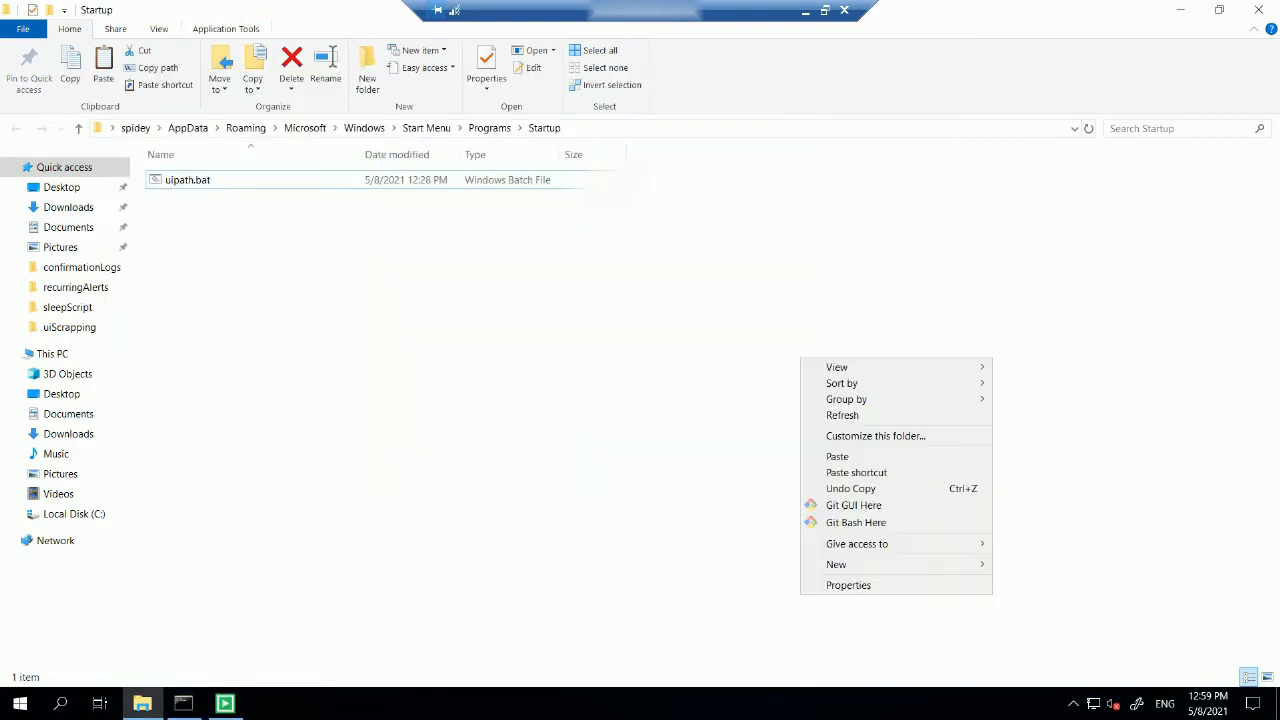
click(860, 585)
click(377, 80)
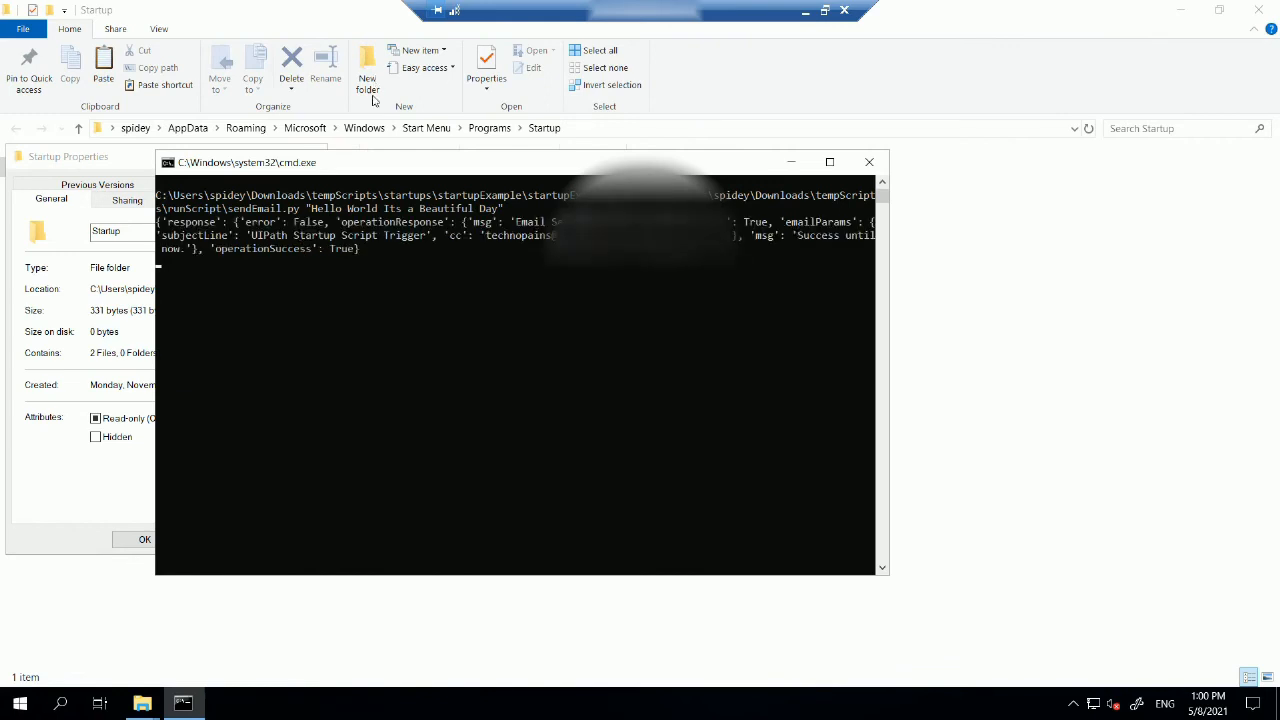
- Minimize the remote desktop, switch to Gmail, and show the new message in the UIPath Startup Script Trigger thread
click(806, 12)
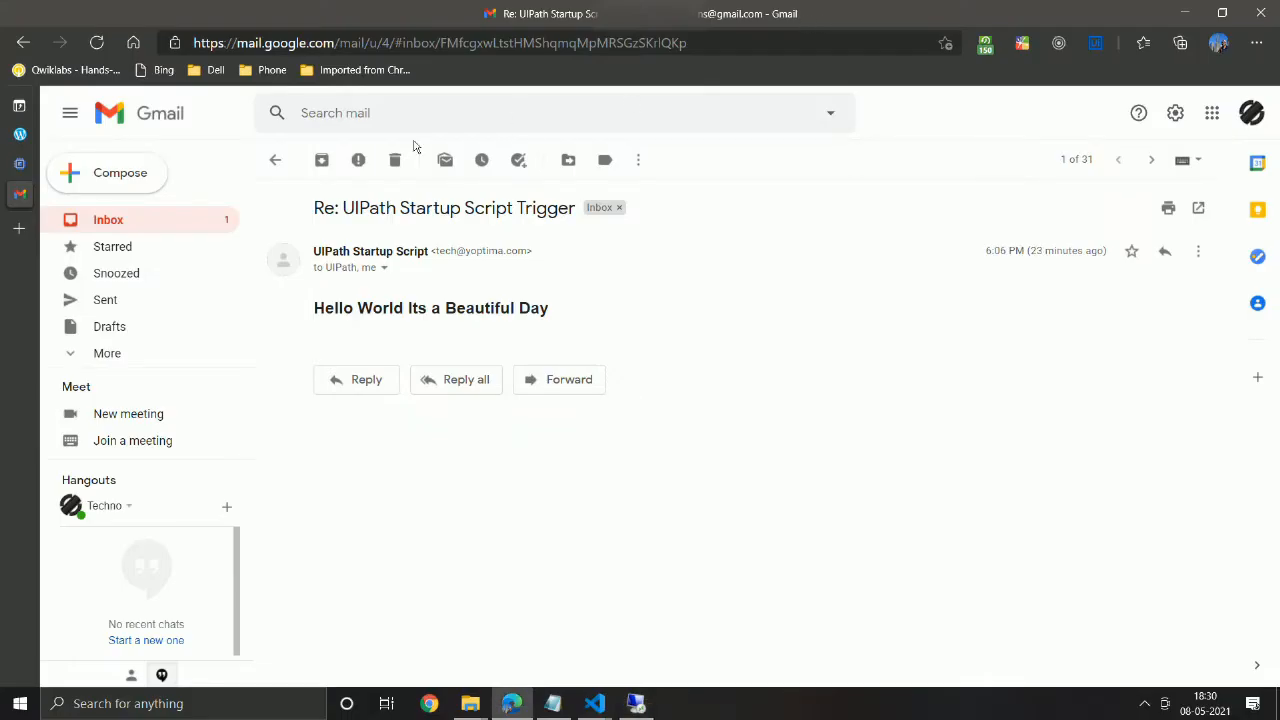
scroll(880, 532, up, 3)
key(super+Tab)
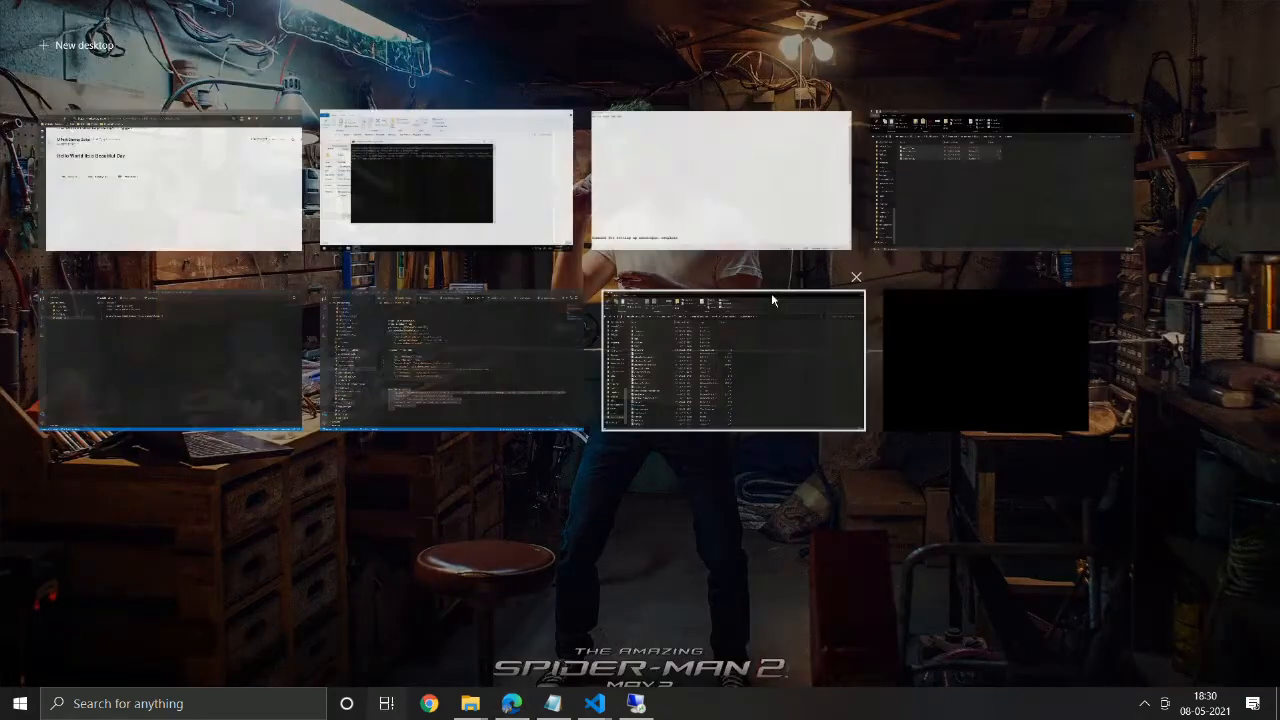
click(137, 191)
scroll(481, 411, down, 3)
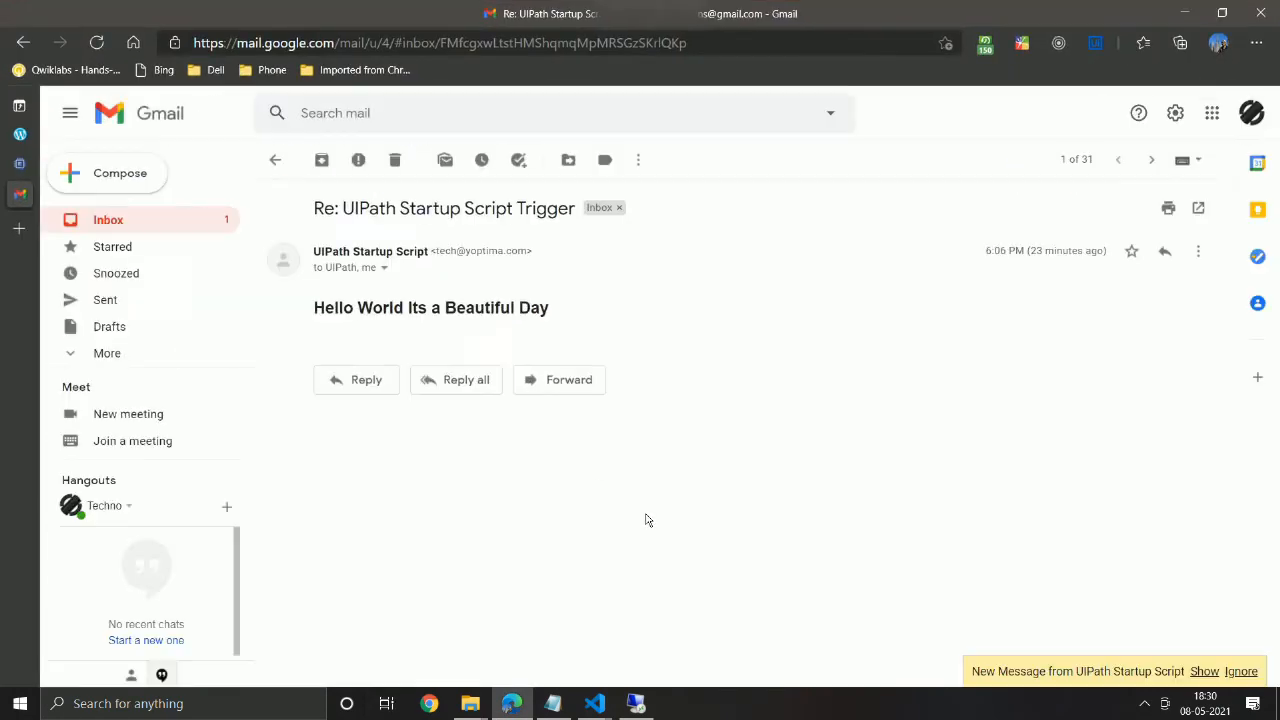
click(1206, 673)
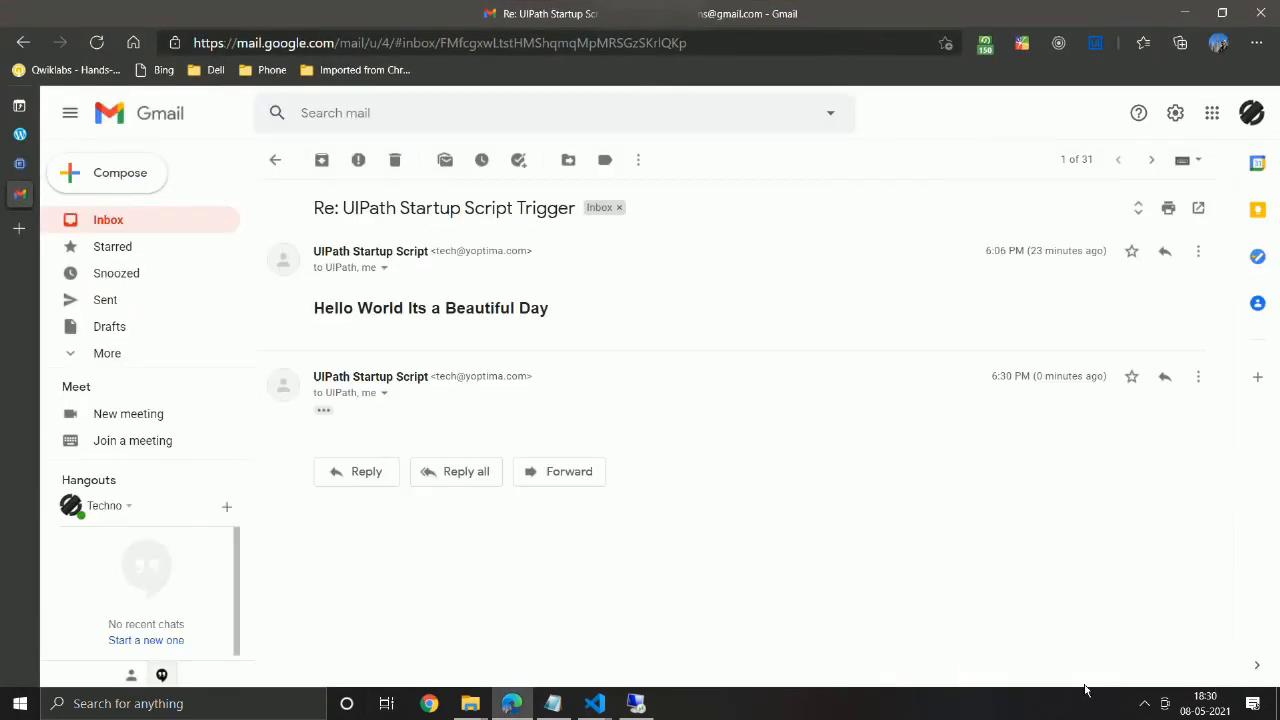
- Expand the newest message's trimmed content, and return to the remote desktop to cancel the Startup Properties dialog
click(322, 418)
click(652, 703)
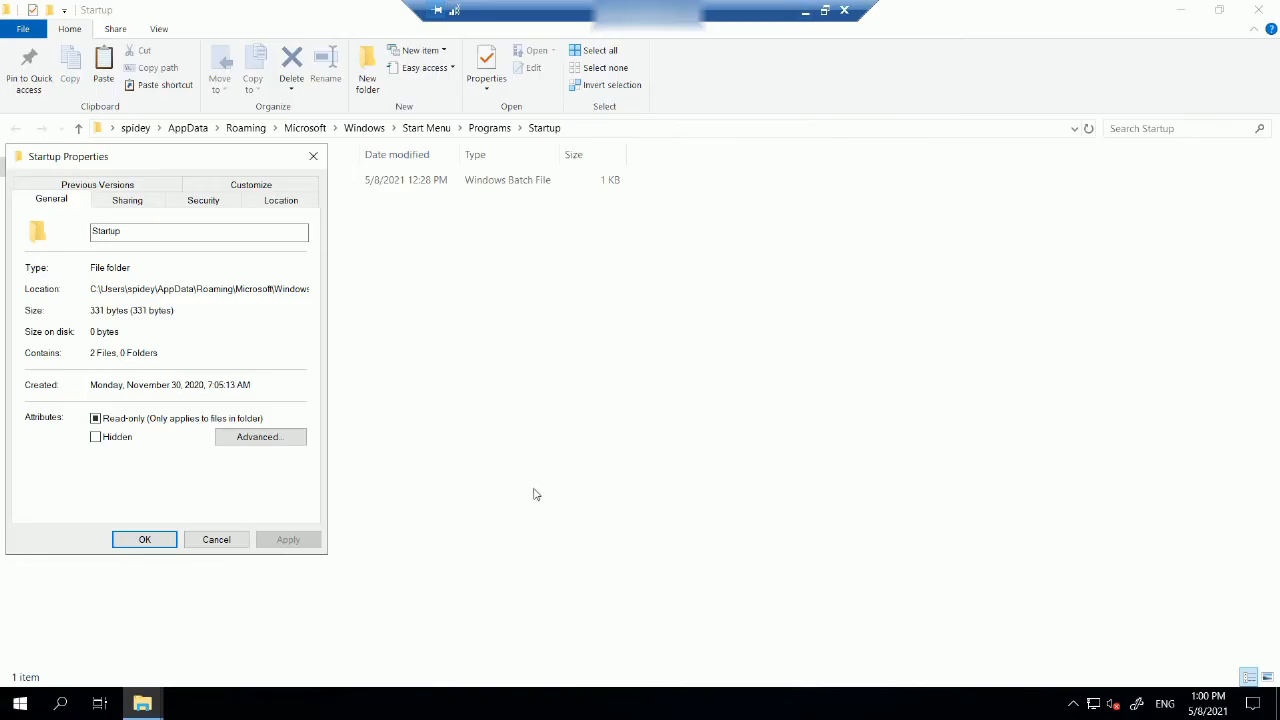
click(220, 537)
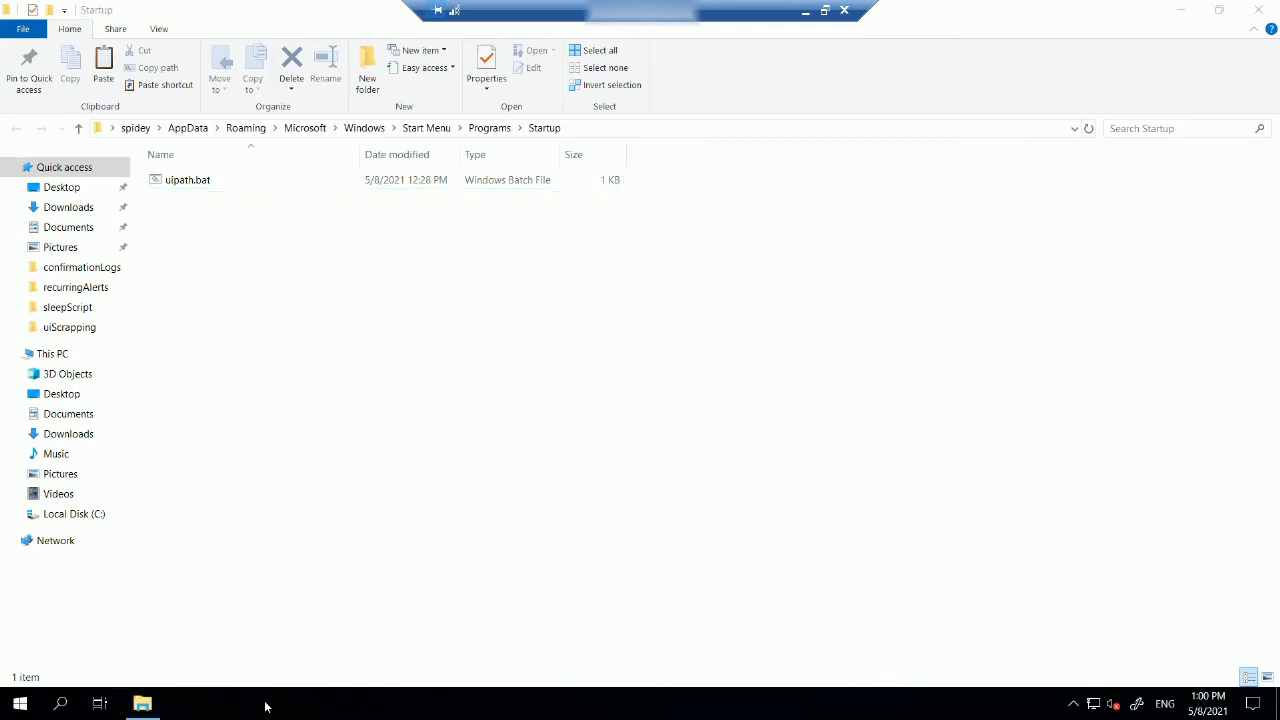
- Inspect the running processes in Task Manager on the remote machine, and close it along with the Startup folder window
right_click(266, 704)
click(300, 617)
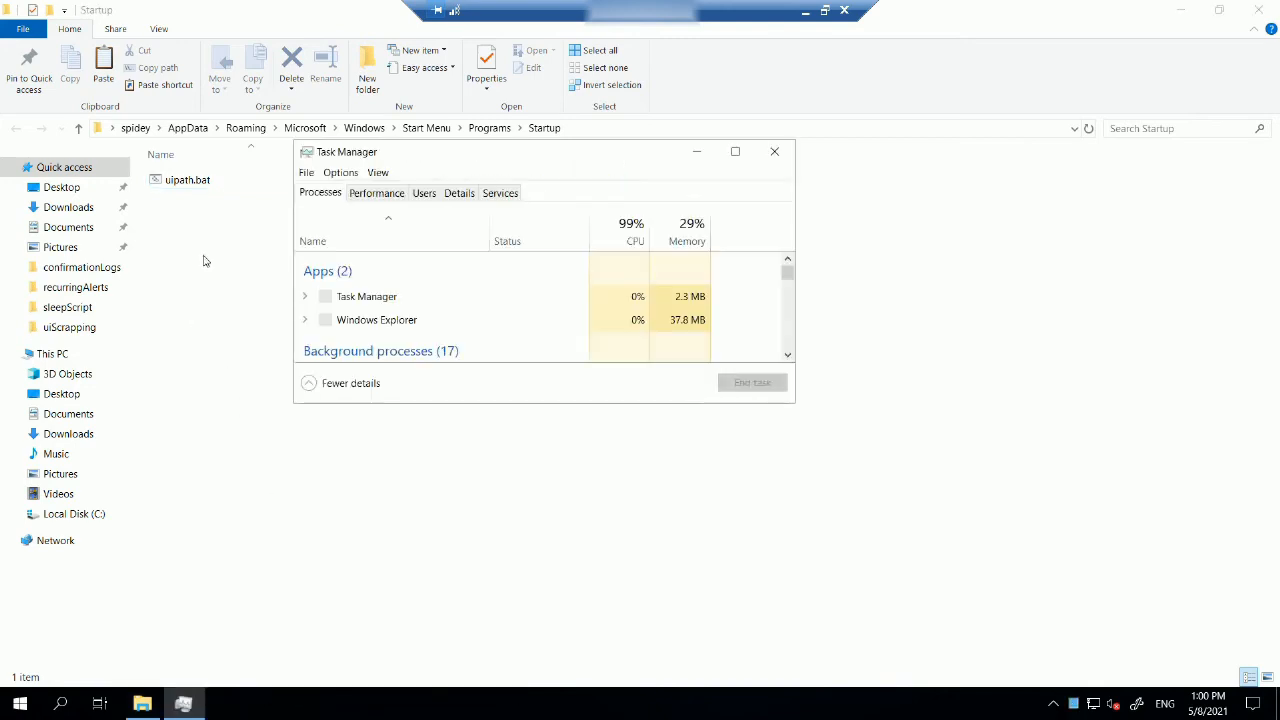
click(372, 193)
click(321, 192)
scroll(393, 342, down, 15)
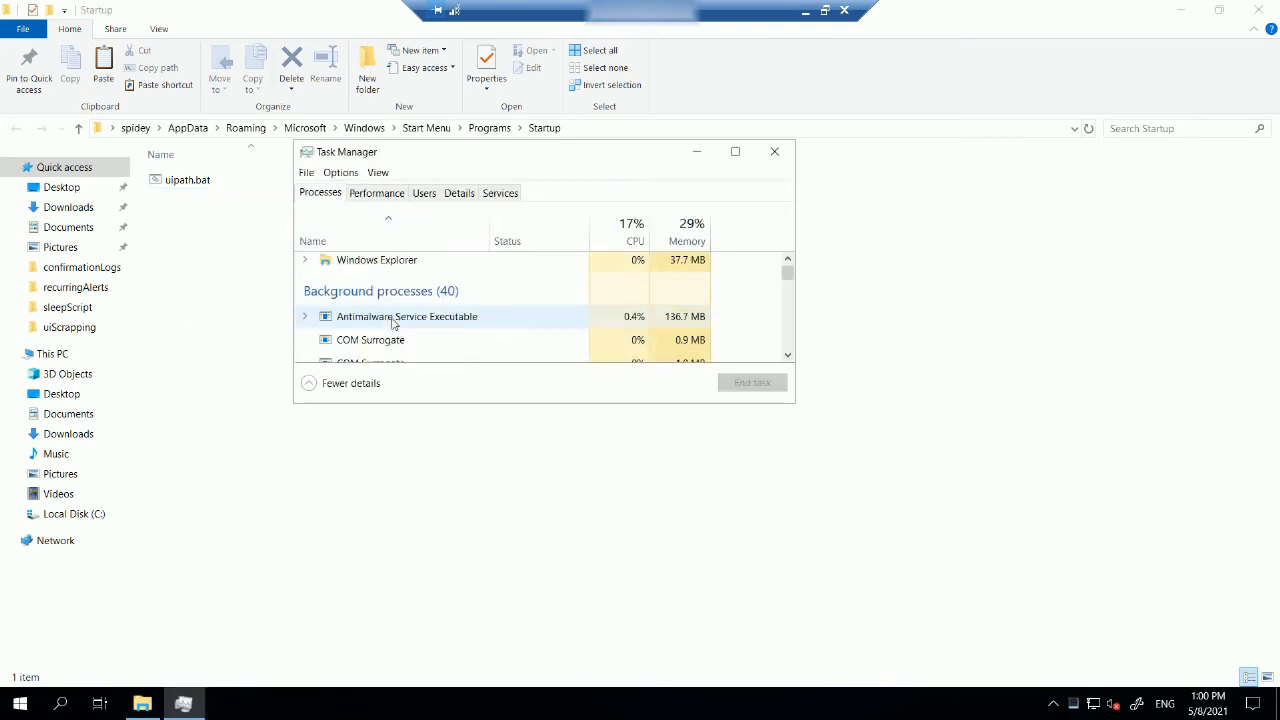
click(770, 150)
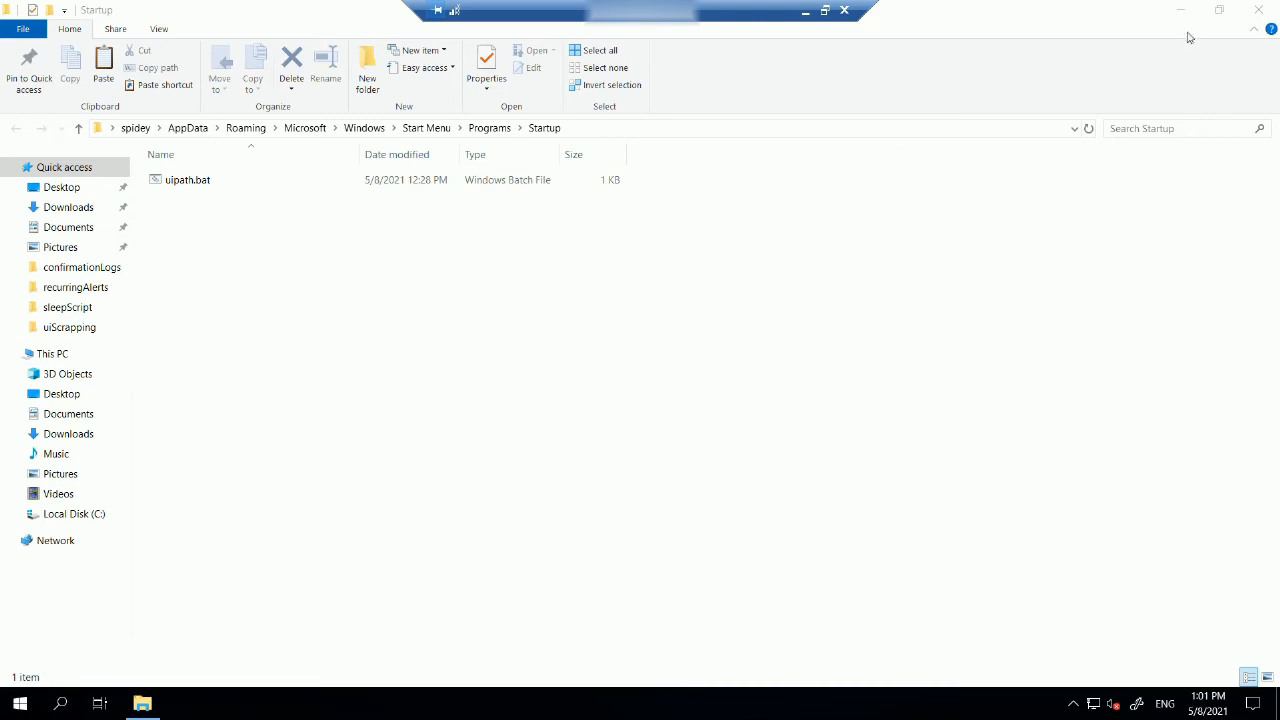
click(1262, 12)
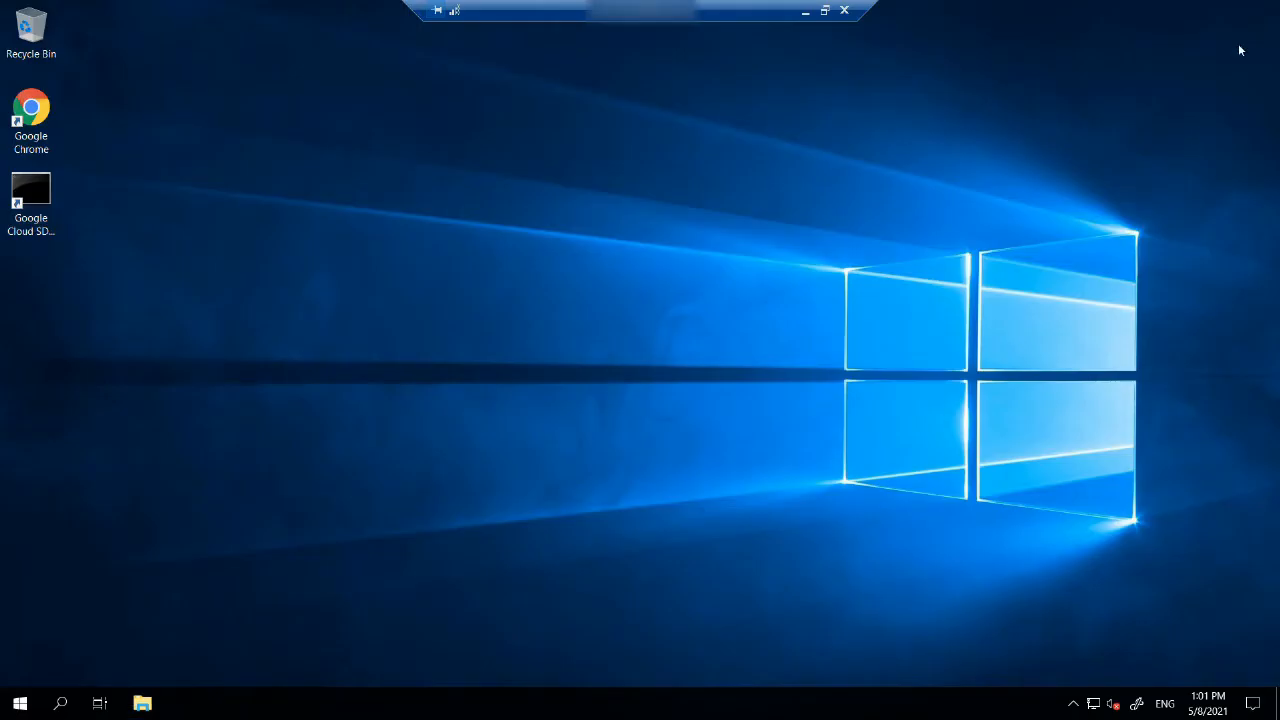
click(19, 704)
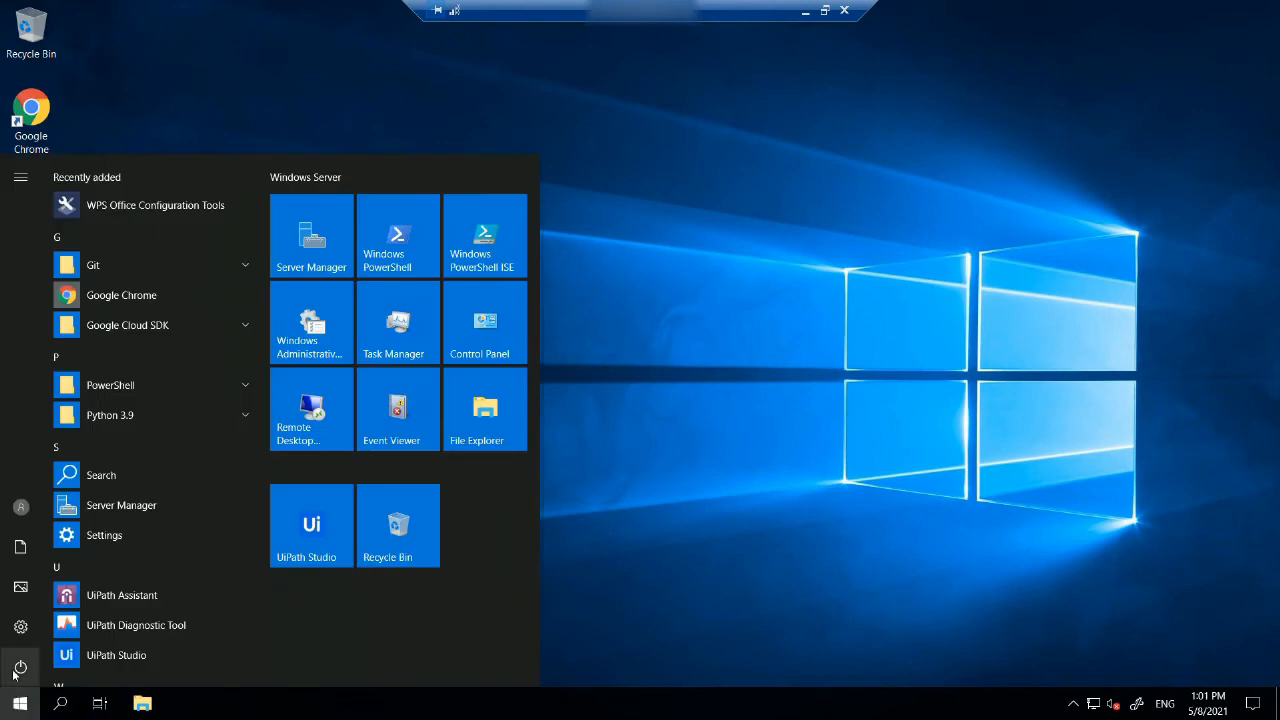
click(19, 667)
click(26, 592)
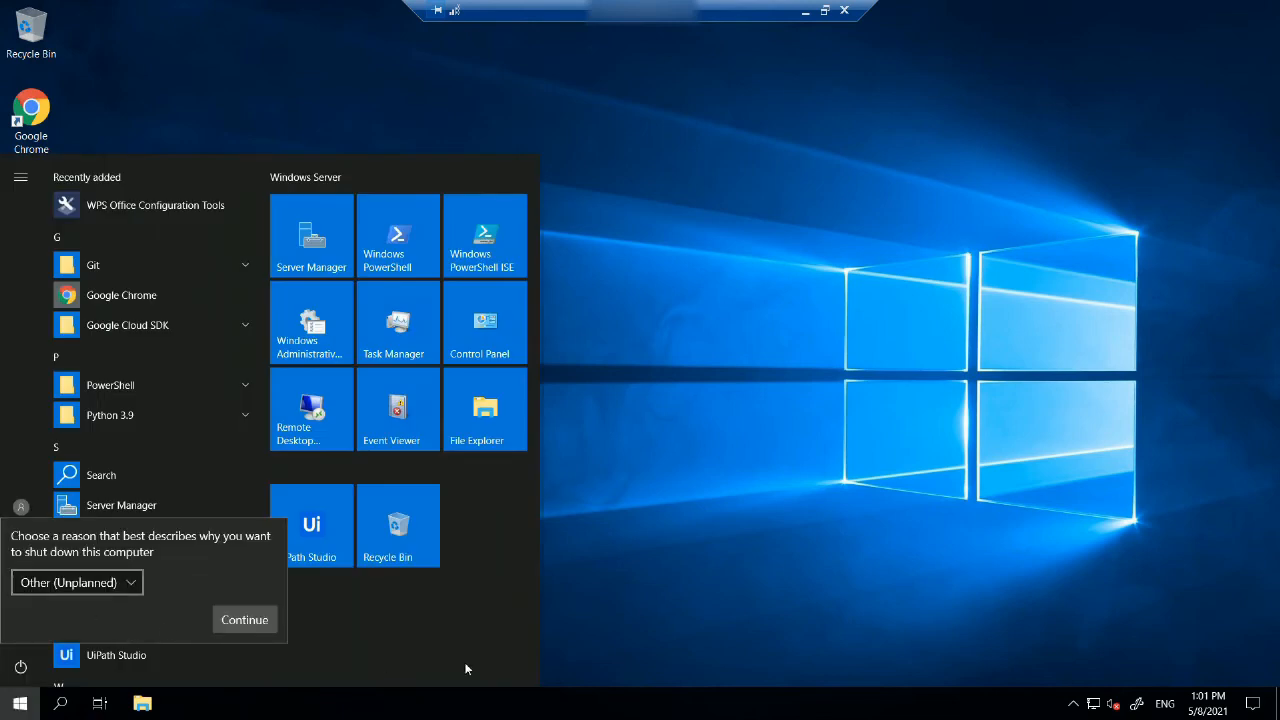
click(802, 549)
key(super+r)
key(Return)
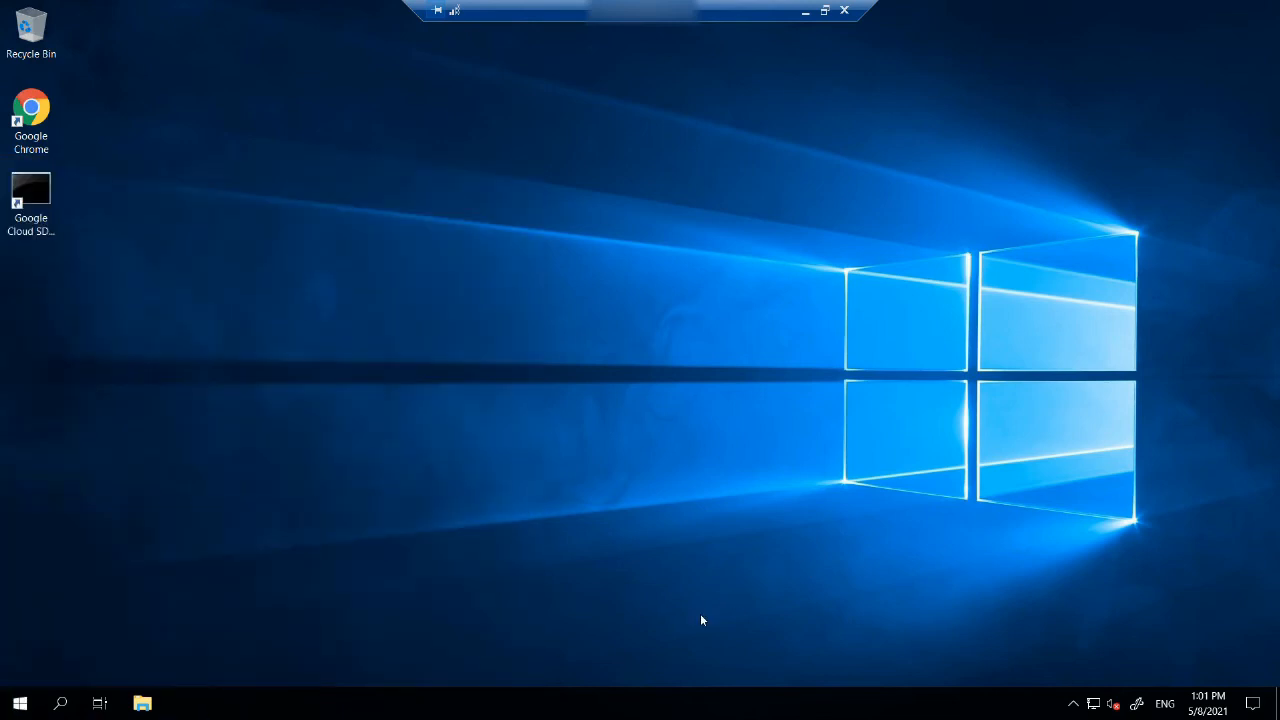
- Shut down the remote Windows machine with the reason Other (Unplanned), overriding the warning about another signed-in user
click(1266, 9)
click(19, 703)
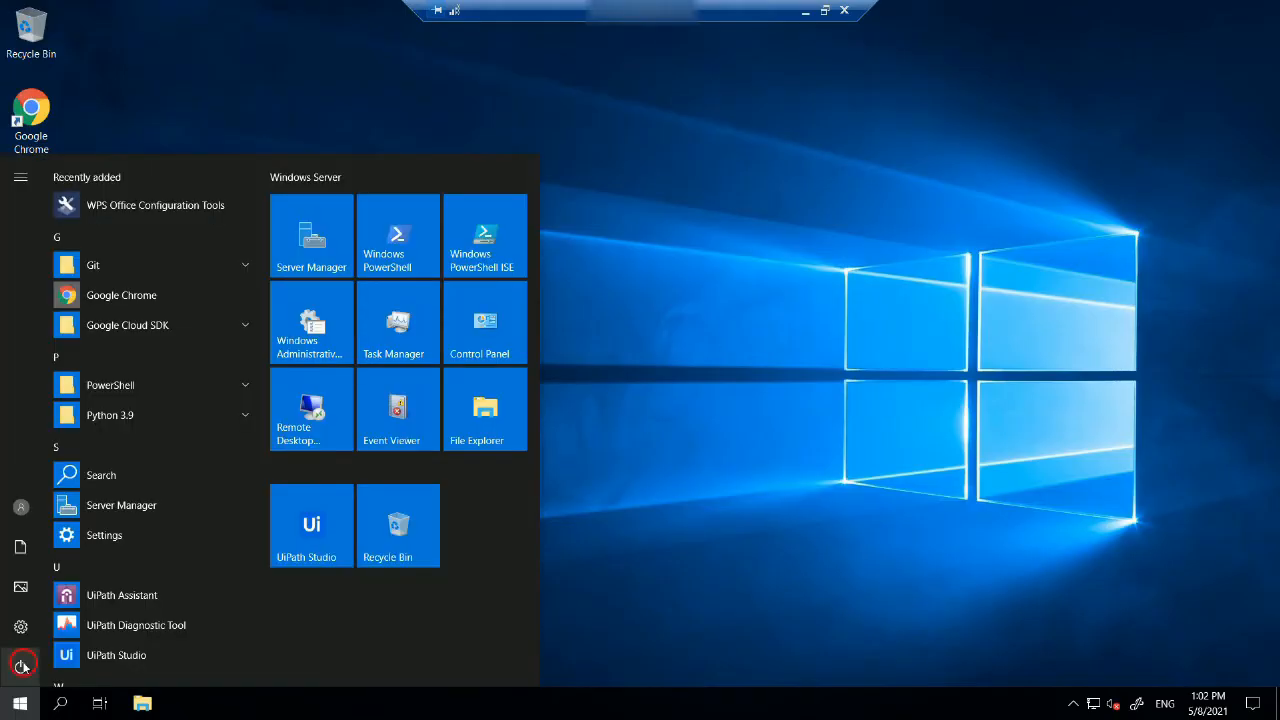
click(20, 667)
click(43, 599)
click(245, 620)
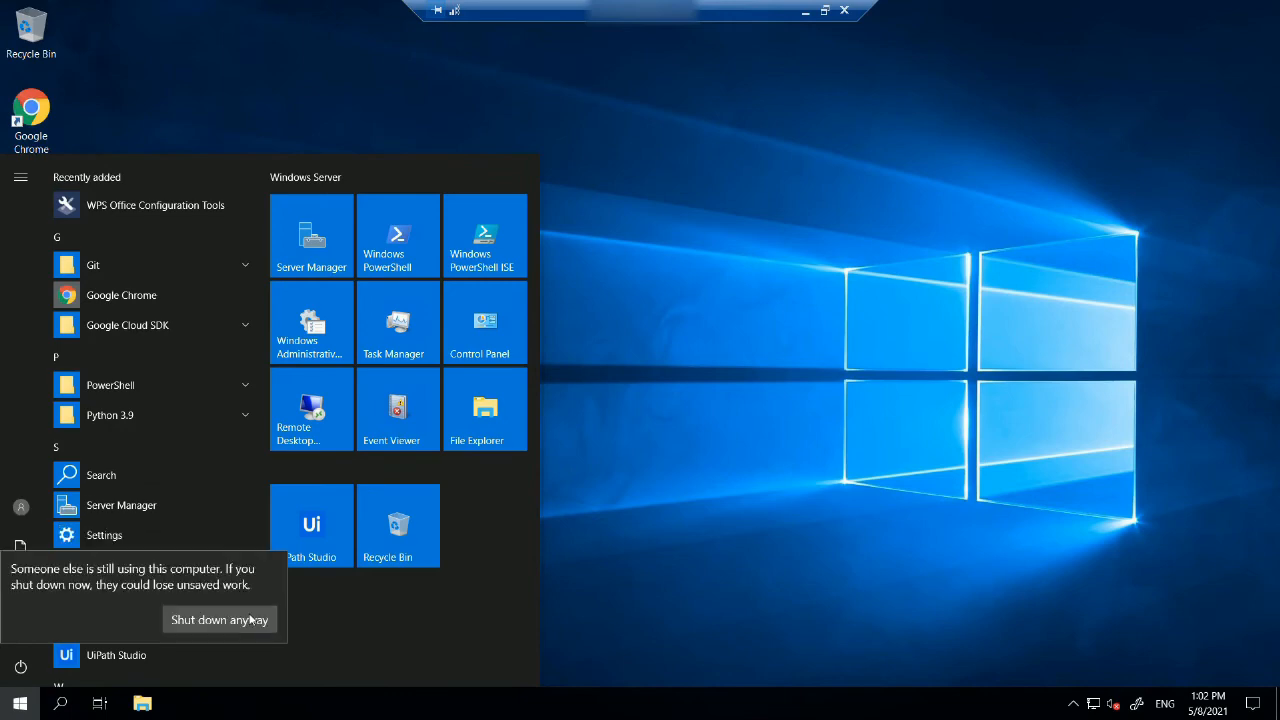
click(216, 620)
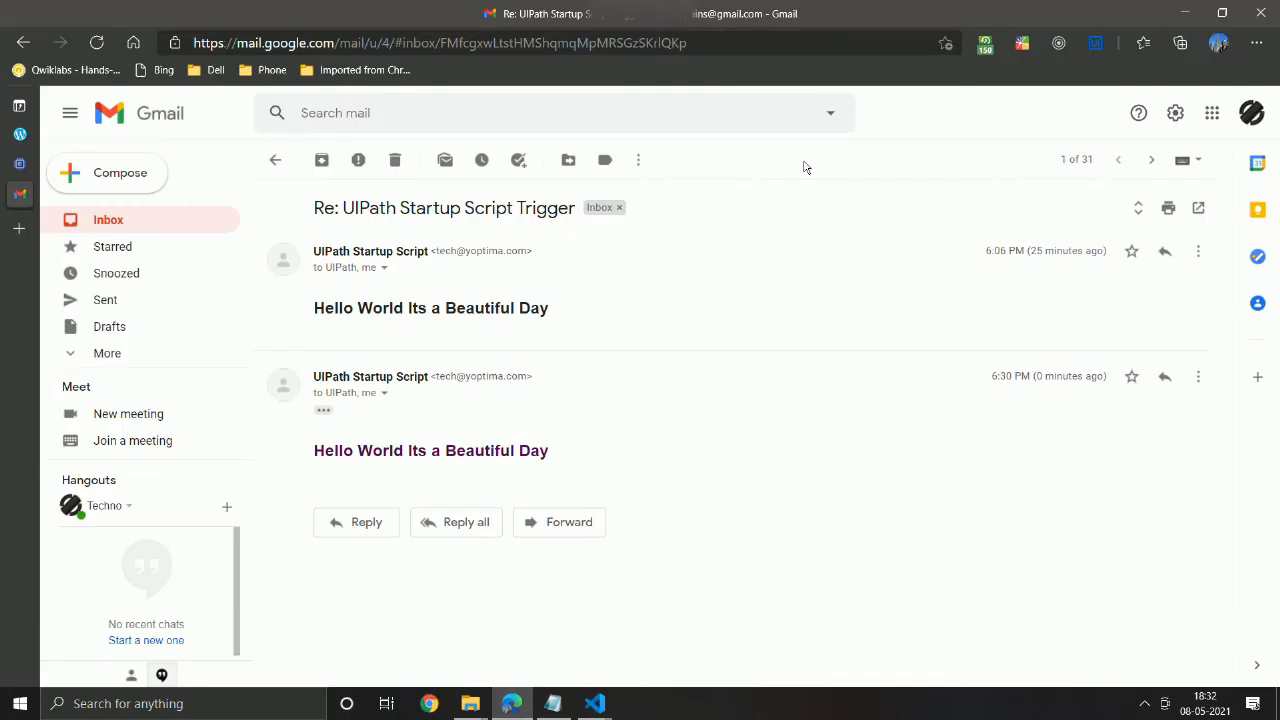
- Switch to the Google Cloud Platform VM instances page, reload it, and stop the uipath-rpa instance
click(30, 163)
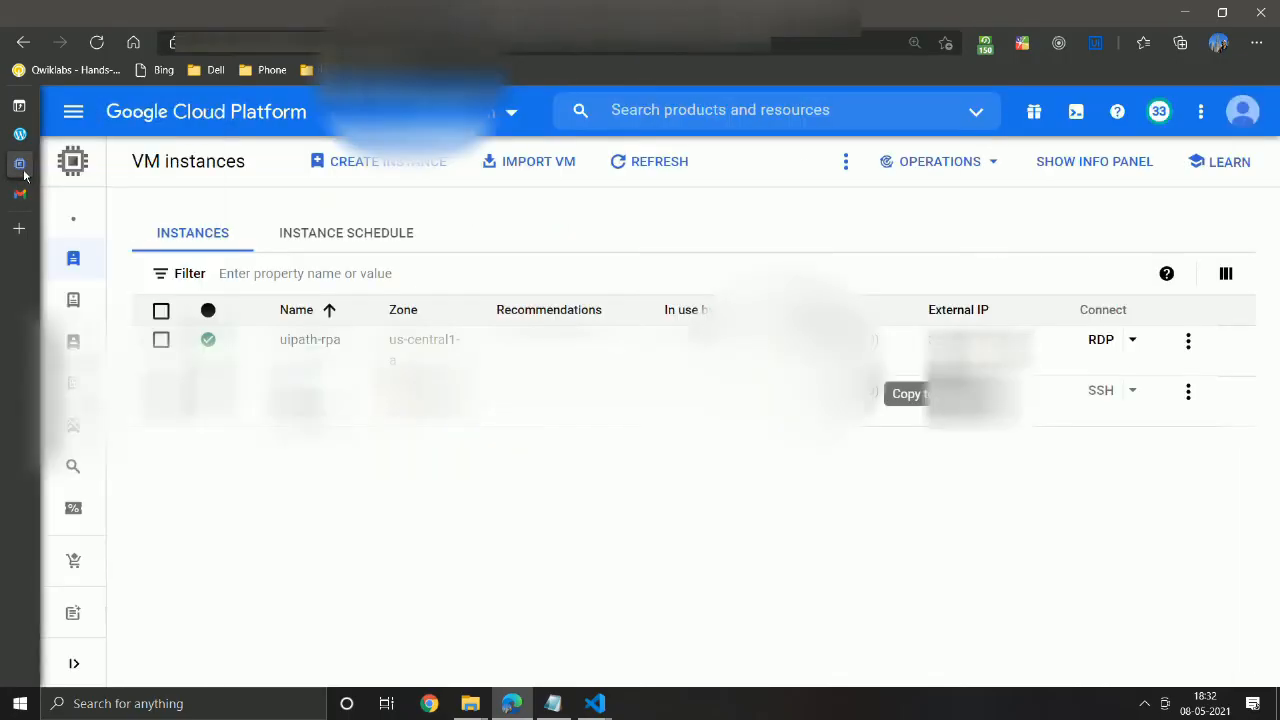
click(104, 48)
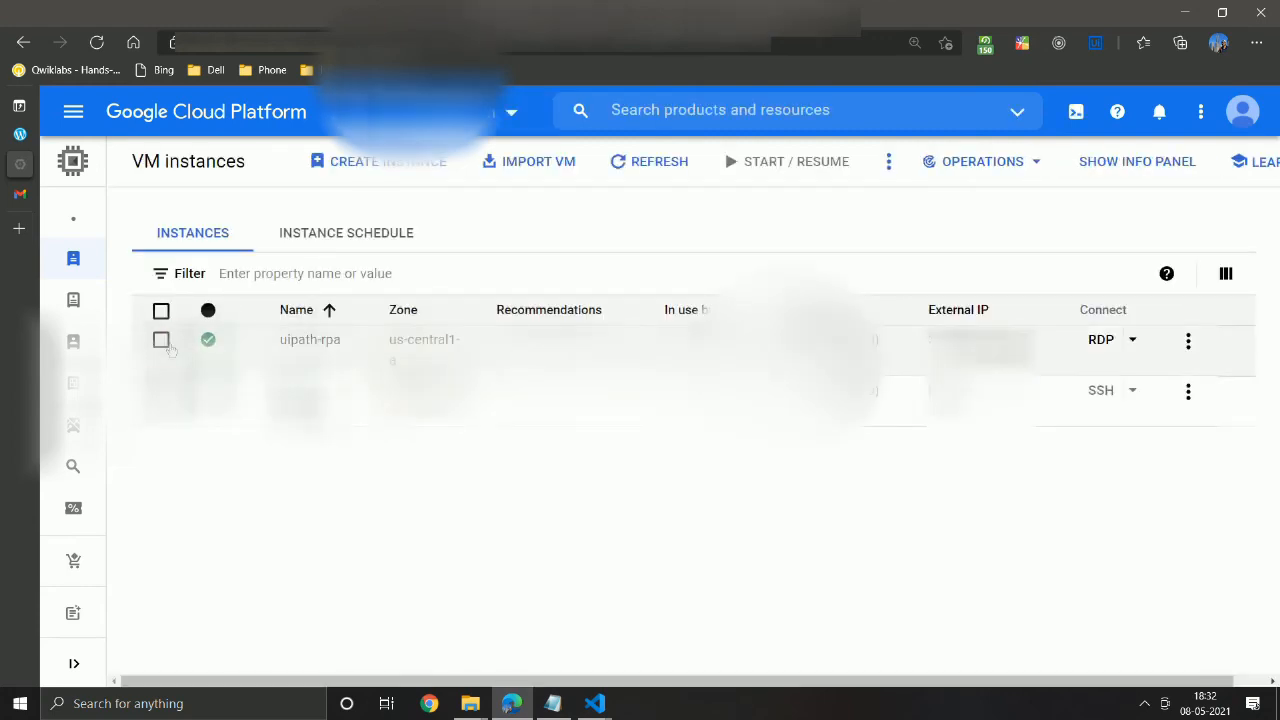
click(161, 340)
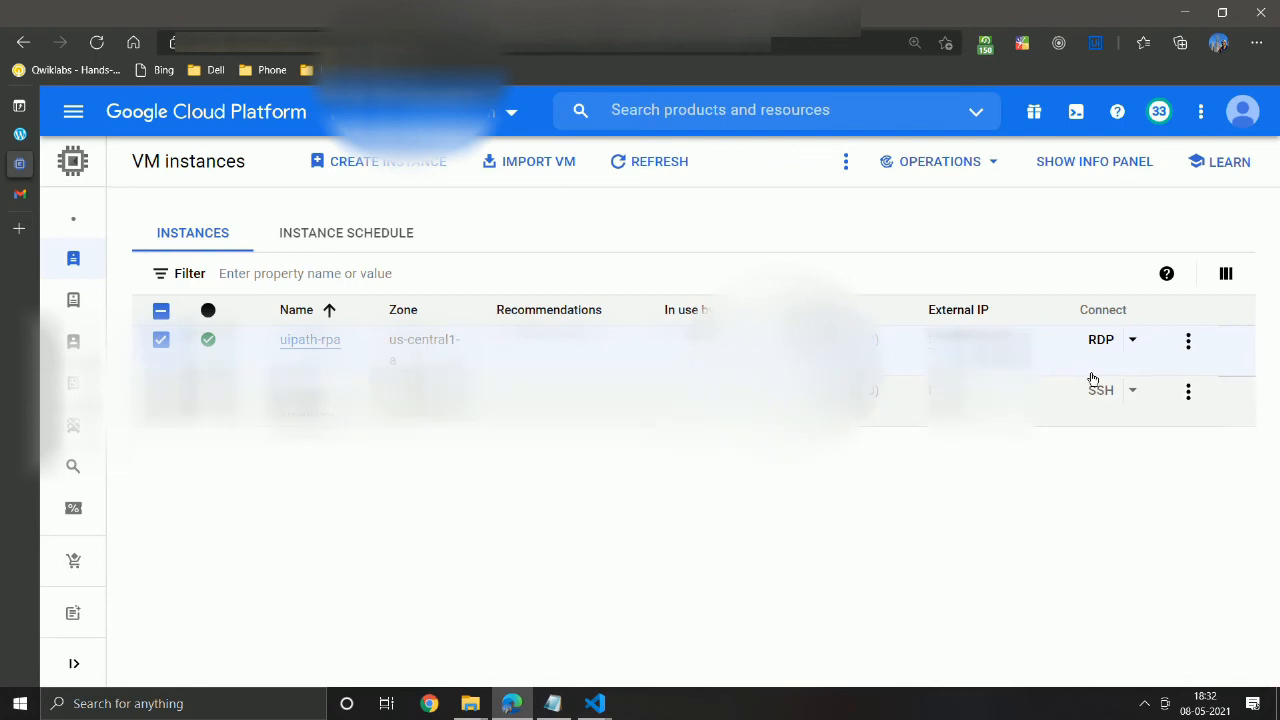
click(1189, 343)
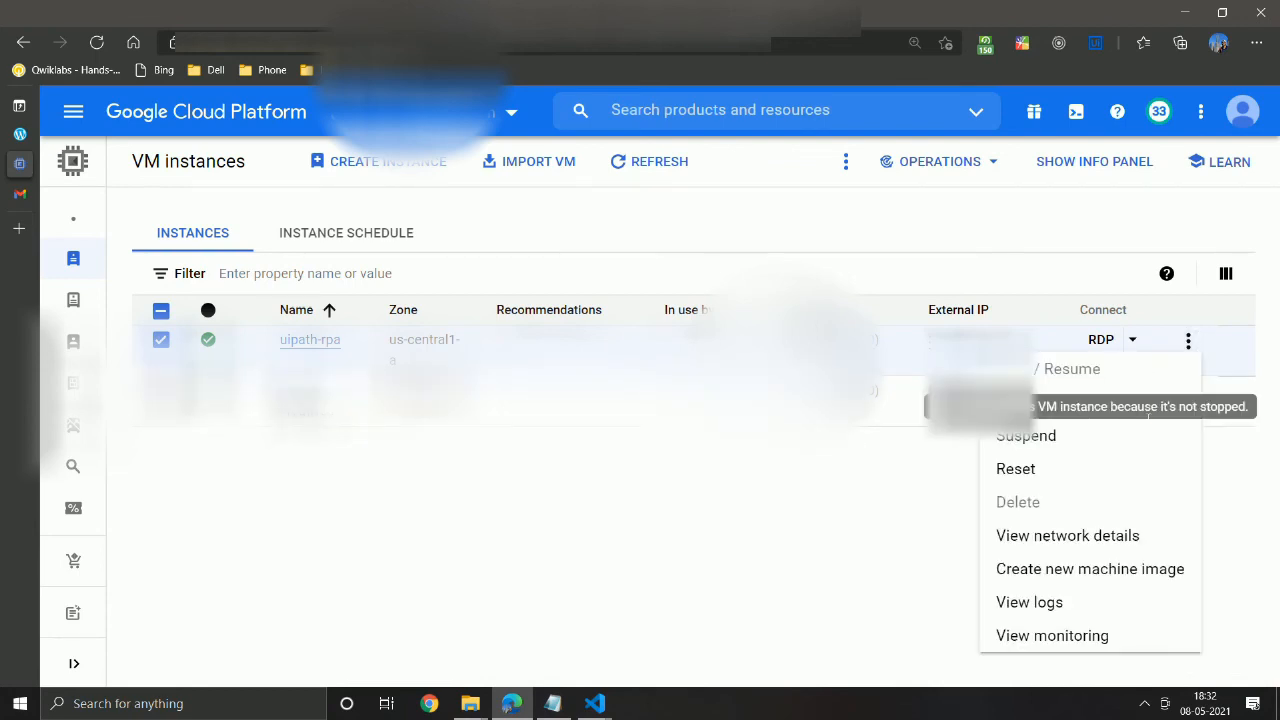
click(1000, 402)
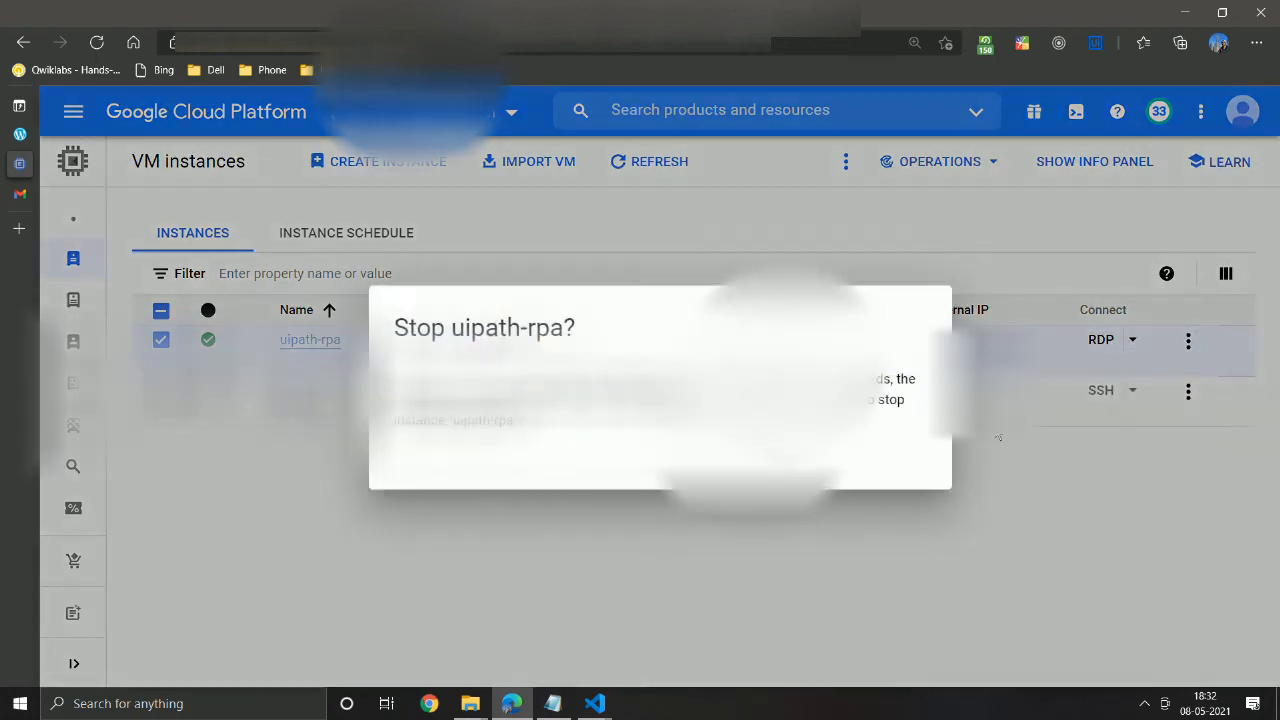
click(900, 472)
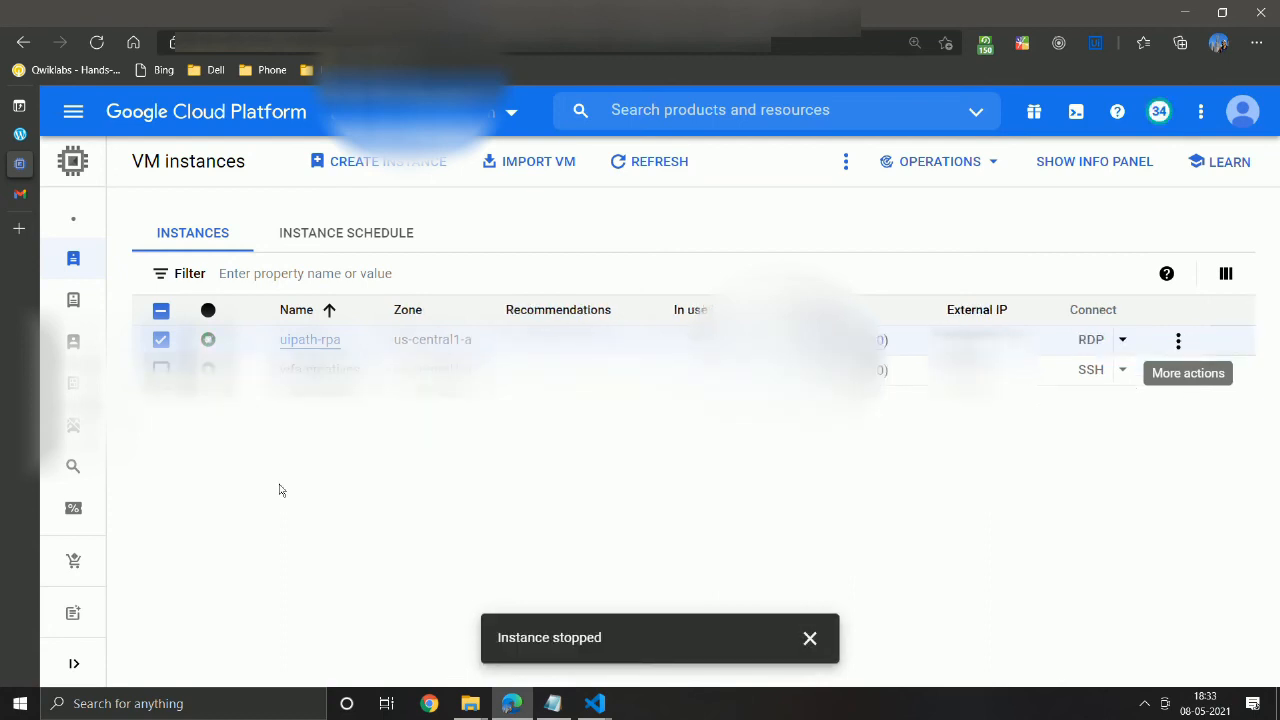
- Start the stopped uipath-rpa instance again and confirm the start request
click(161, 340)
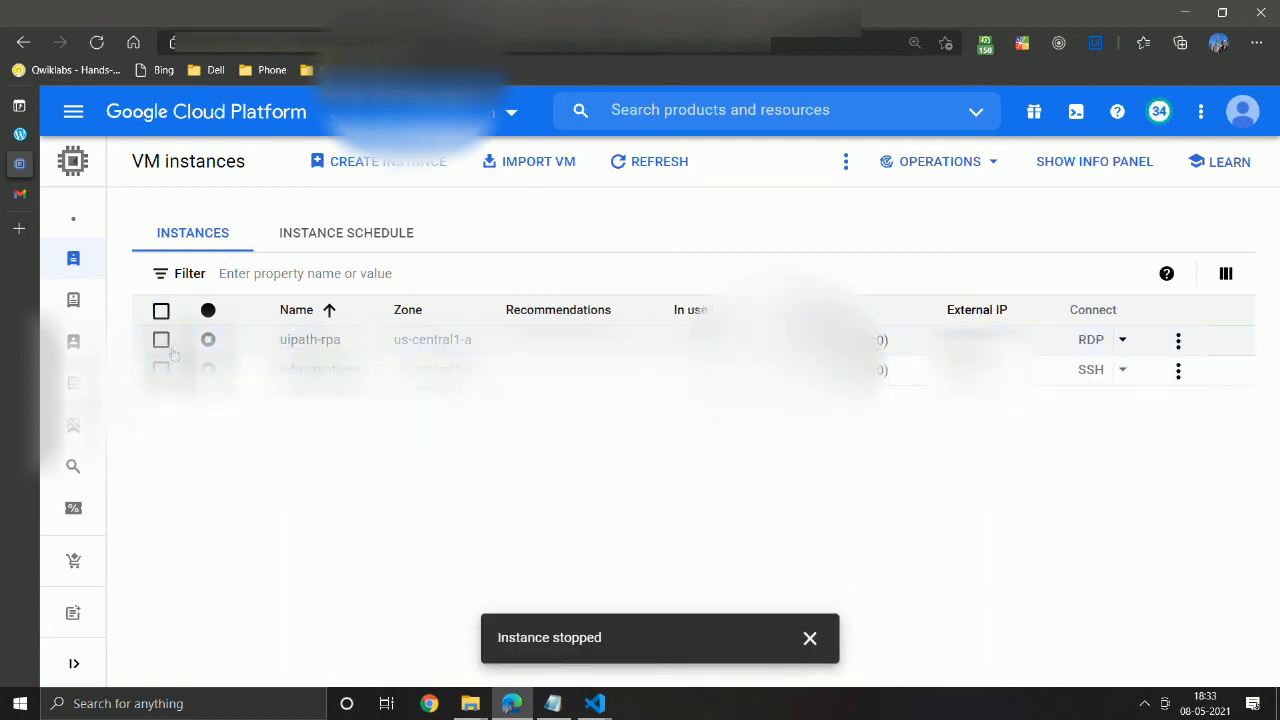
click(163, 342)
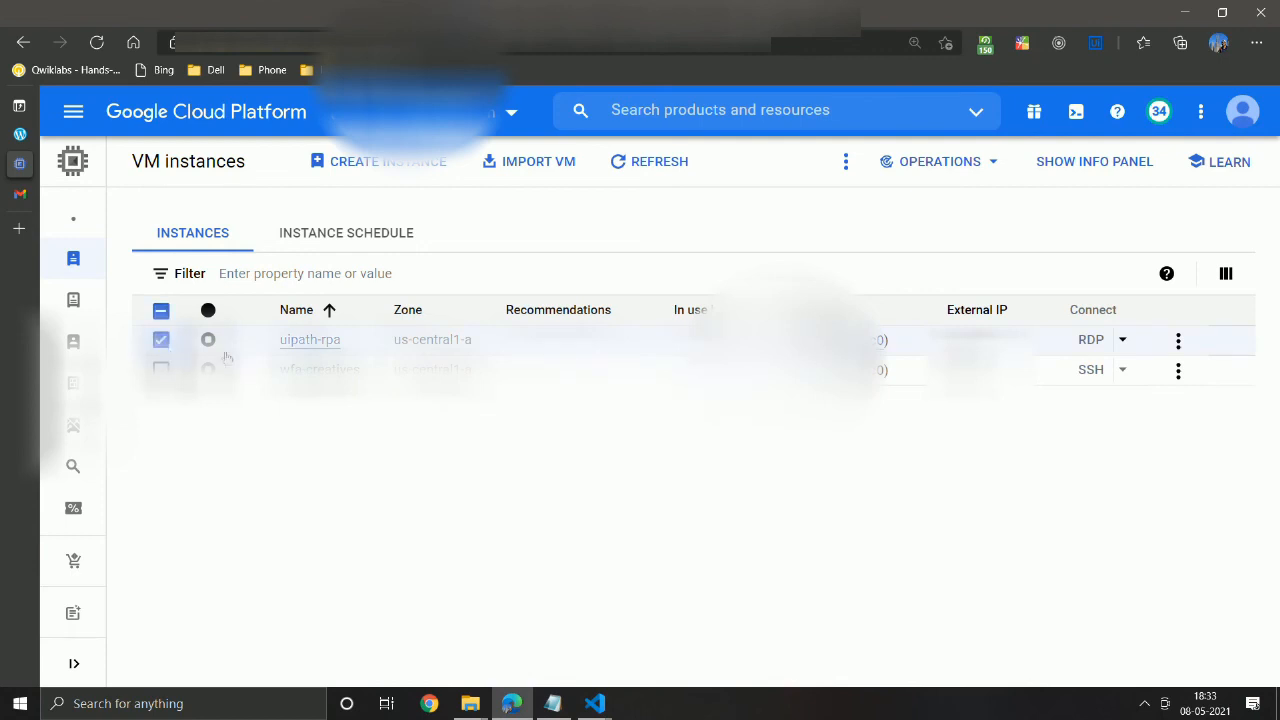
click(1178, 342)
click(1088, 370)
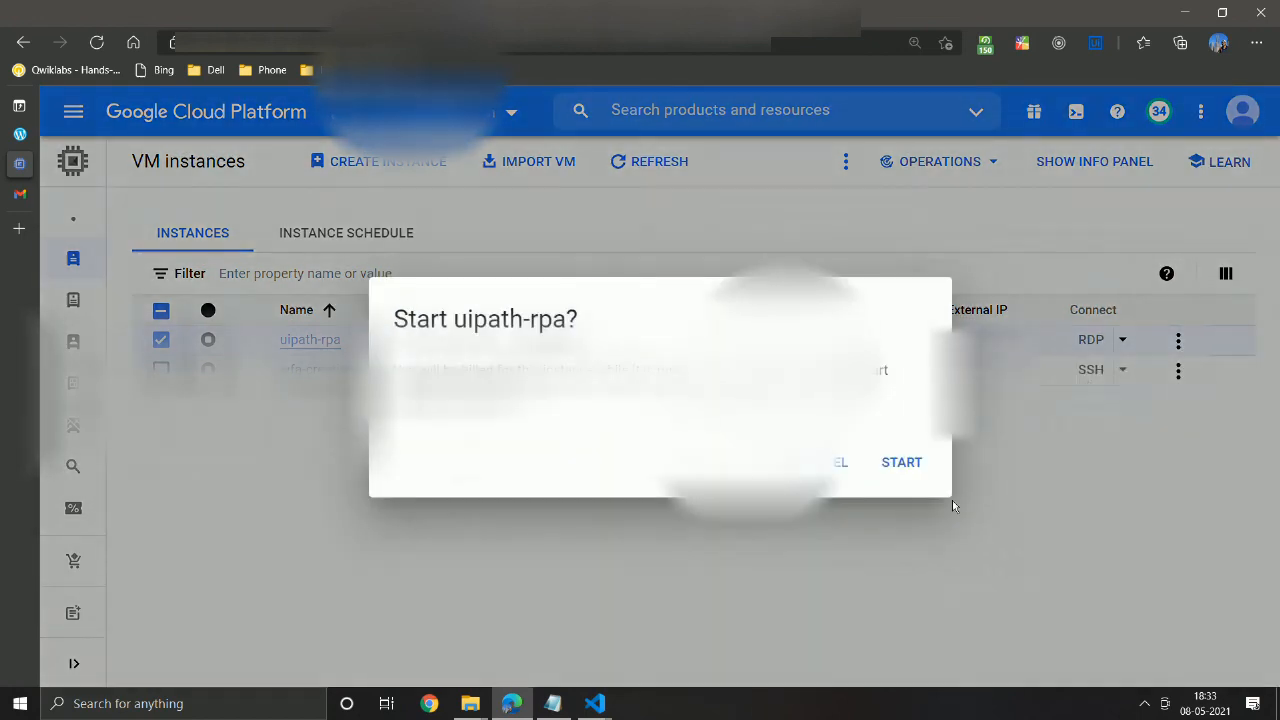
click(903, 482)
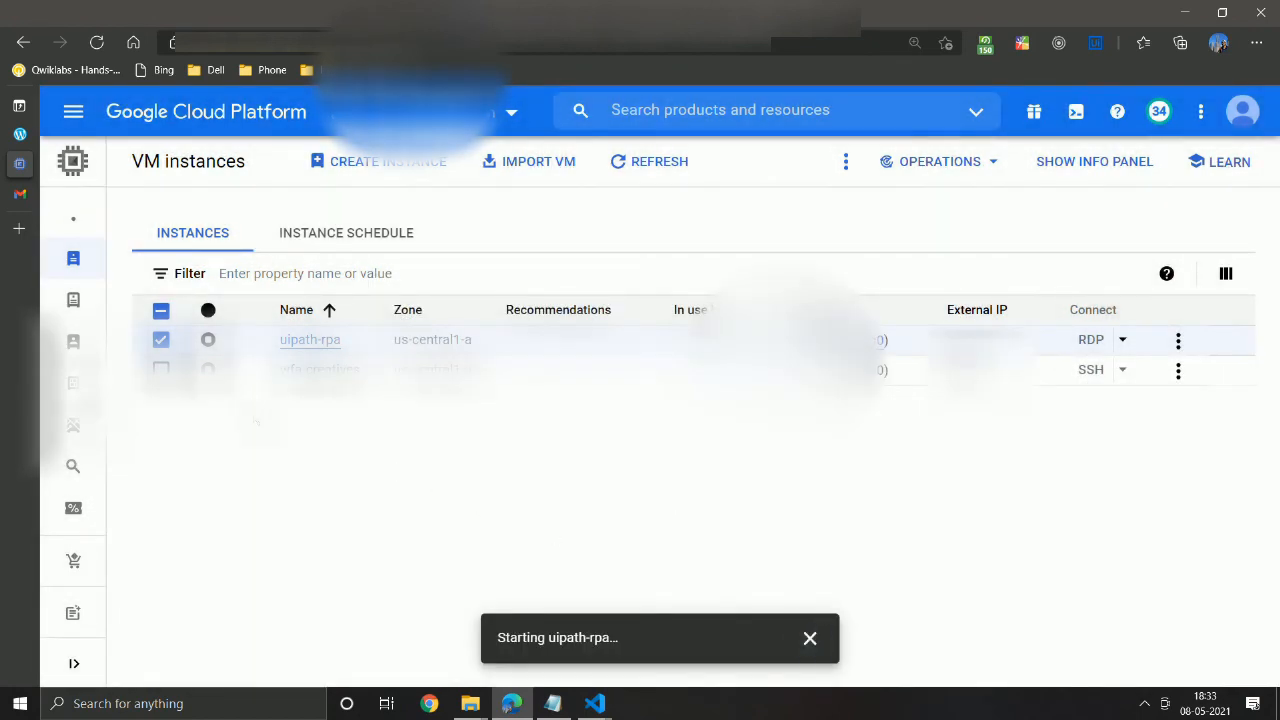
- Check the UIPath Startup Script Trigger thread in Gmail for the newly arrived message and expand its trimmed content
mouse_move(22, 208)
click(20, 193)
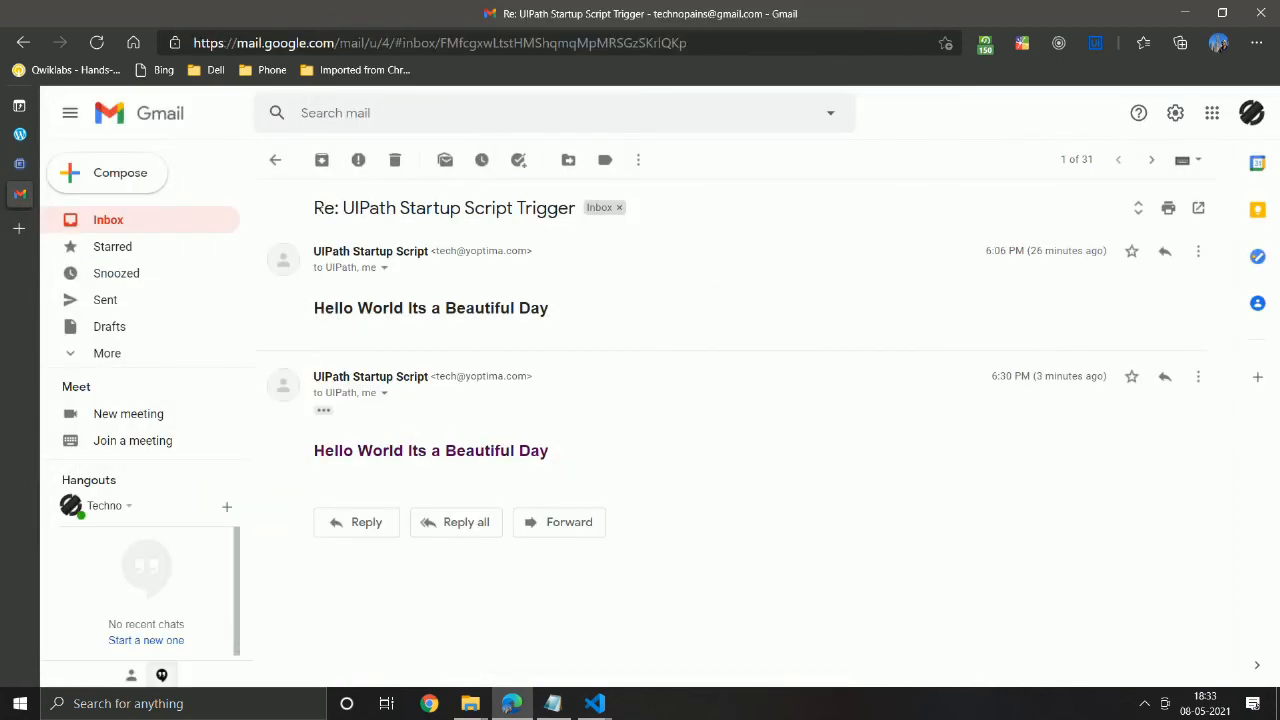
click(275, 160)
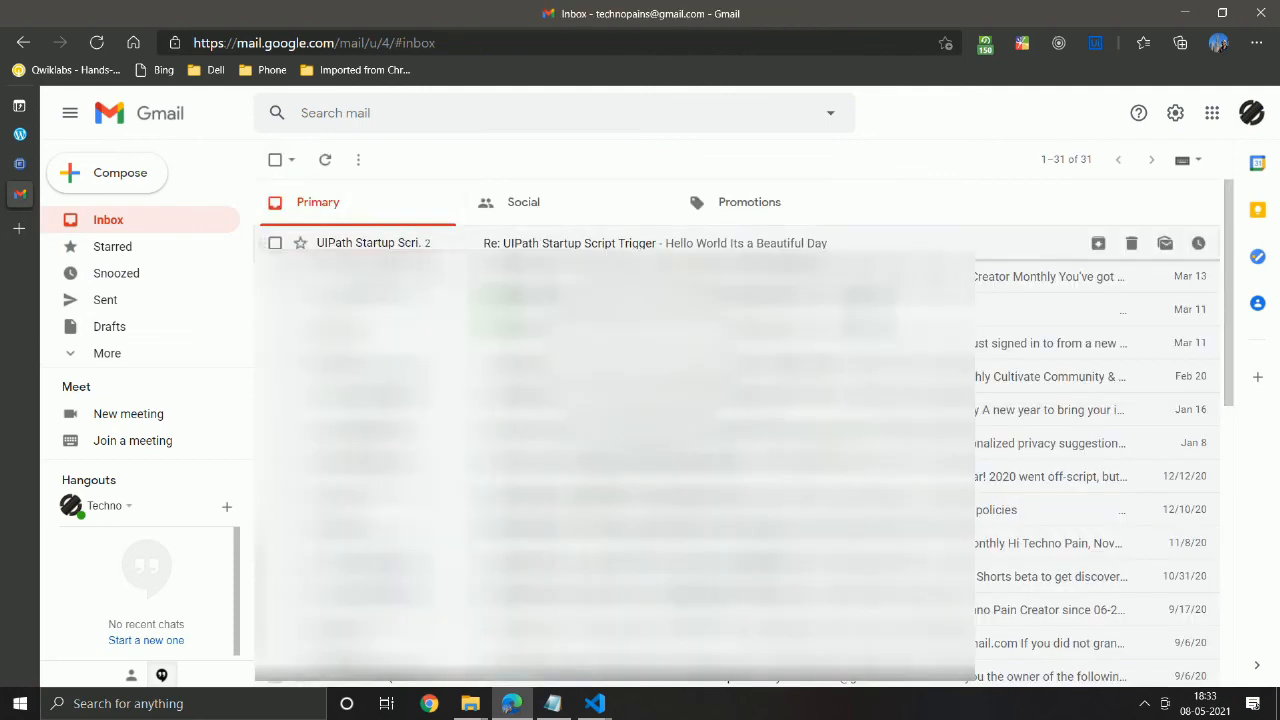
click(502, 243)
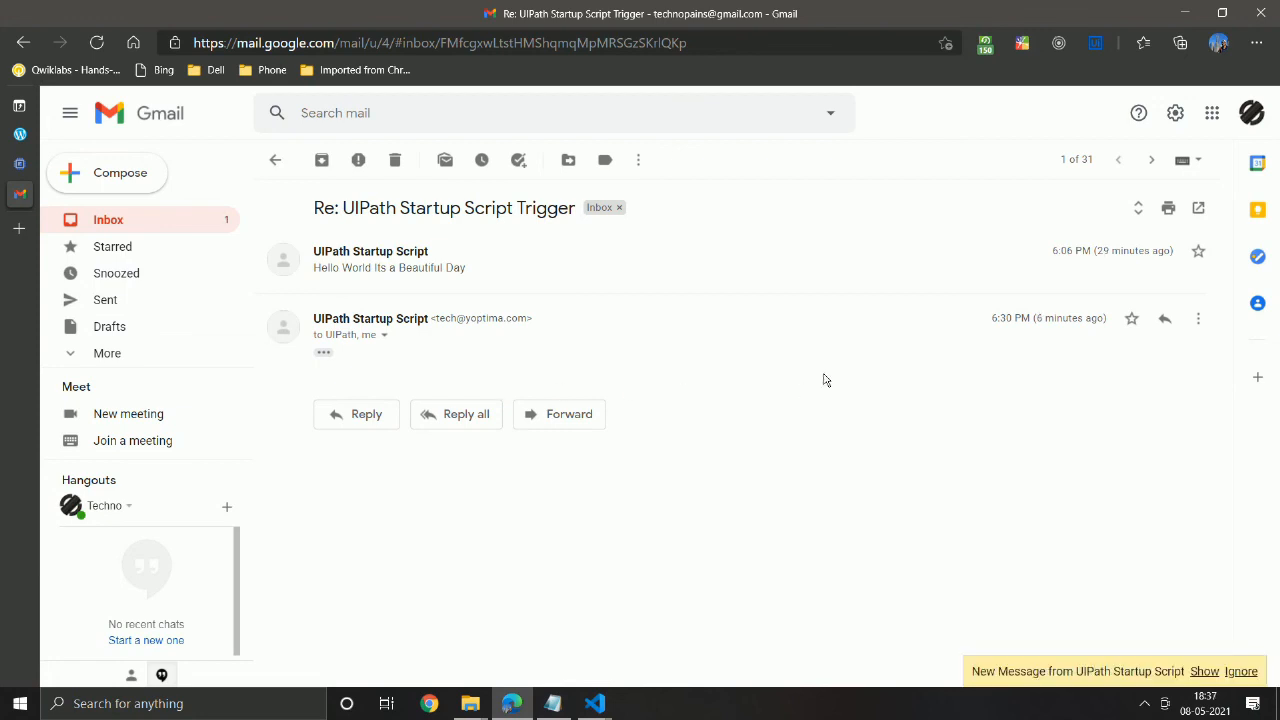
click(1205, 683)
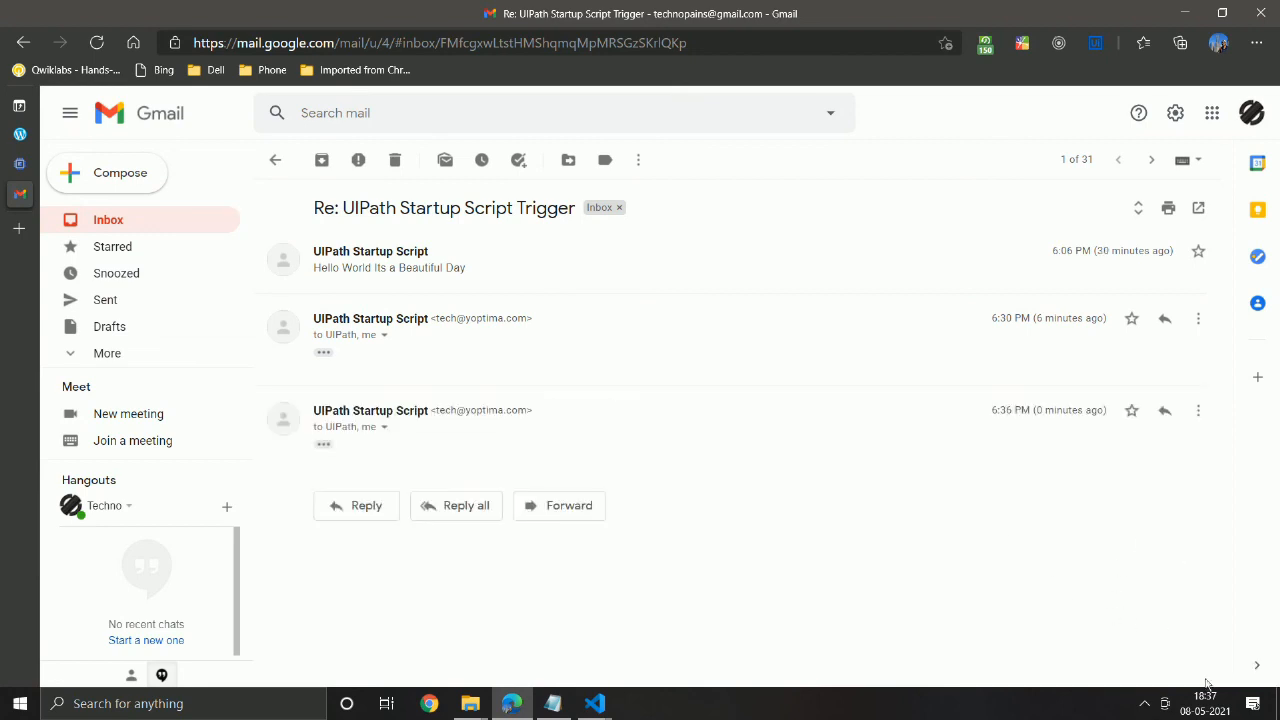
click(323, 446)
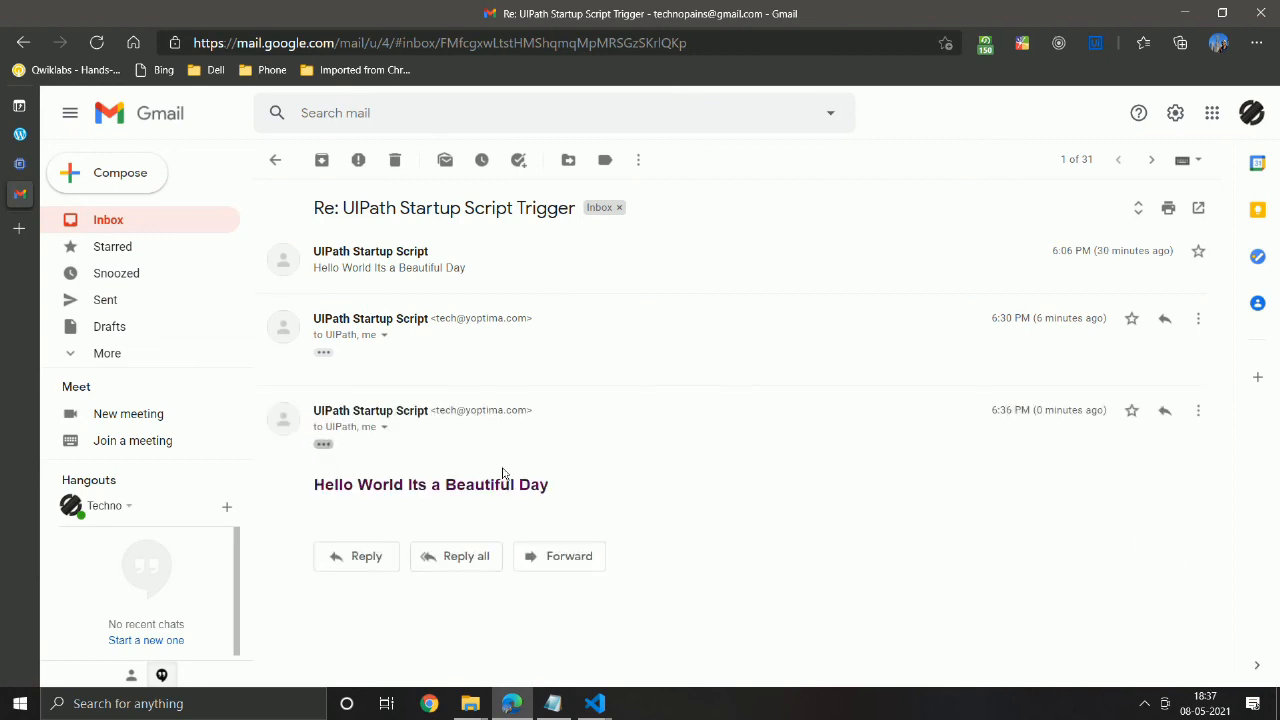